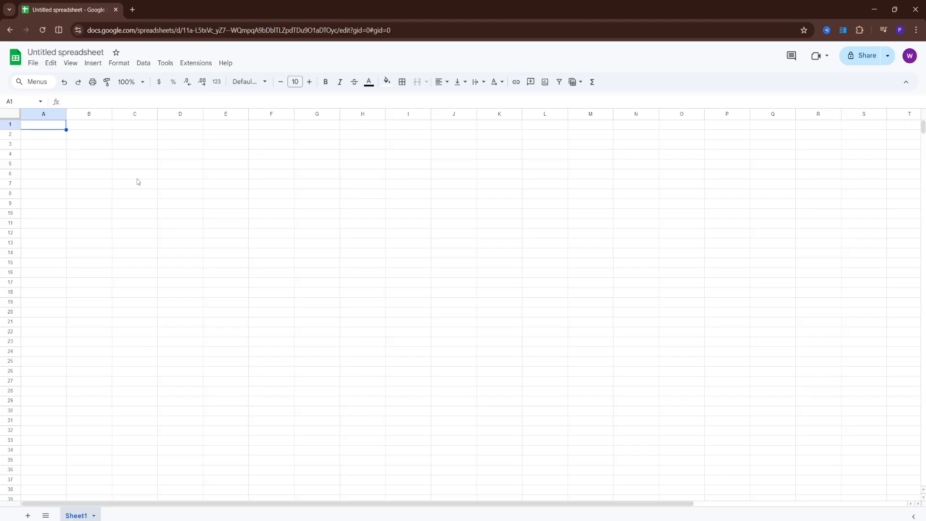
Enter the headers Date, Description, Category and Amount in cells A1 to D1.
{"action": "type", "text": "Date"}
{"action": "key", "text": "Tab"}
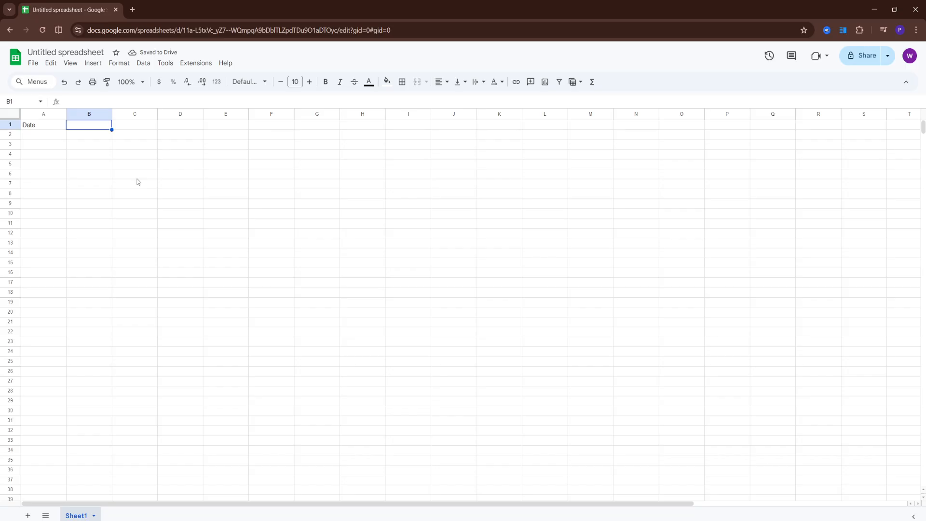
{"action": "type", "text": "Descr"}
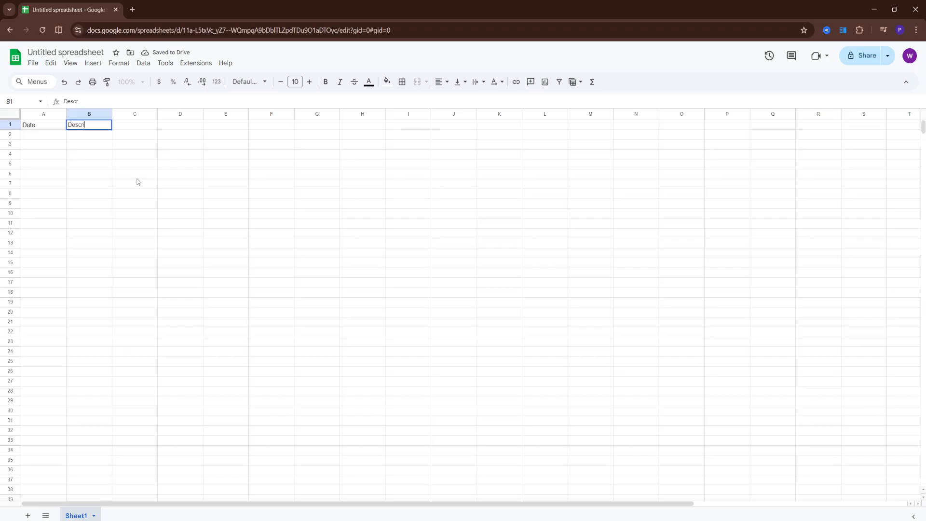
{"action": "type", "text": "iption"}
{"action": "key", "text": "Tab"}
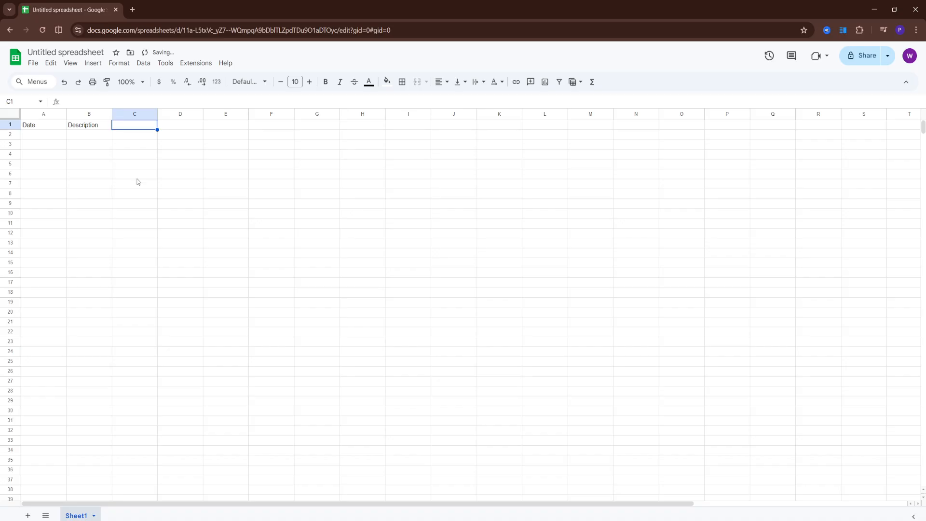
{"action": "type", "text": "Ca"}
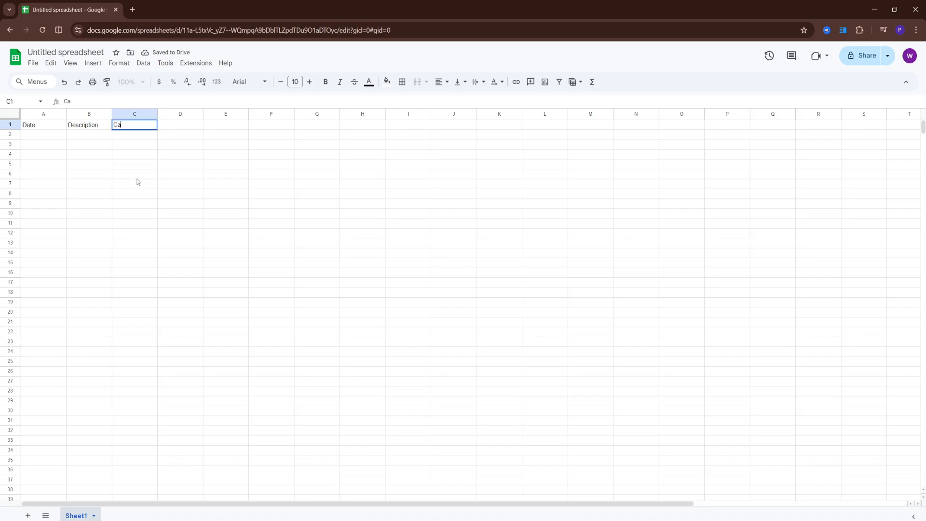
{"action": "type", "text": "tegory"}
{"action": "key", "text": "Tab"}
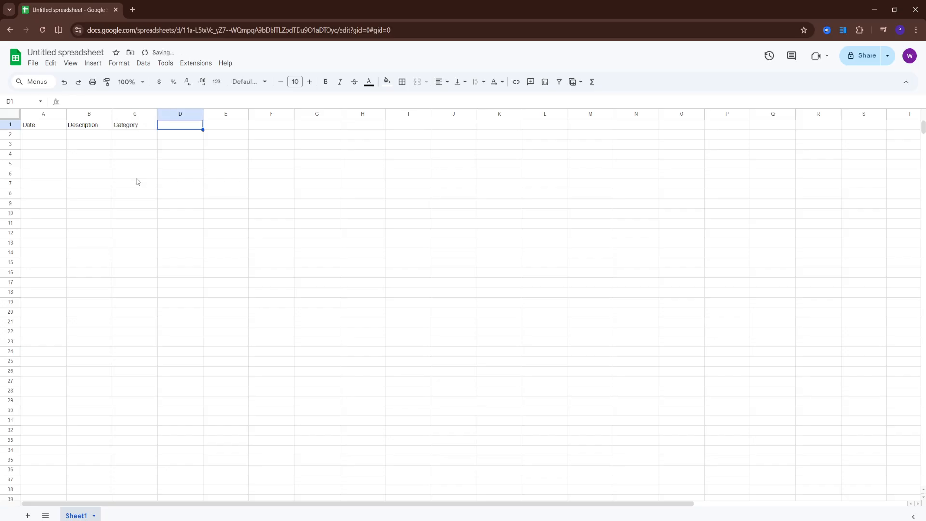
{"action": "type", "text": "Amoun"}
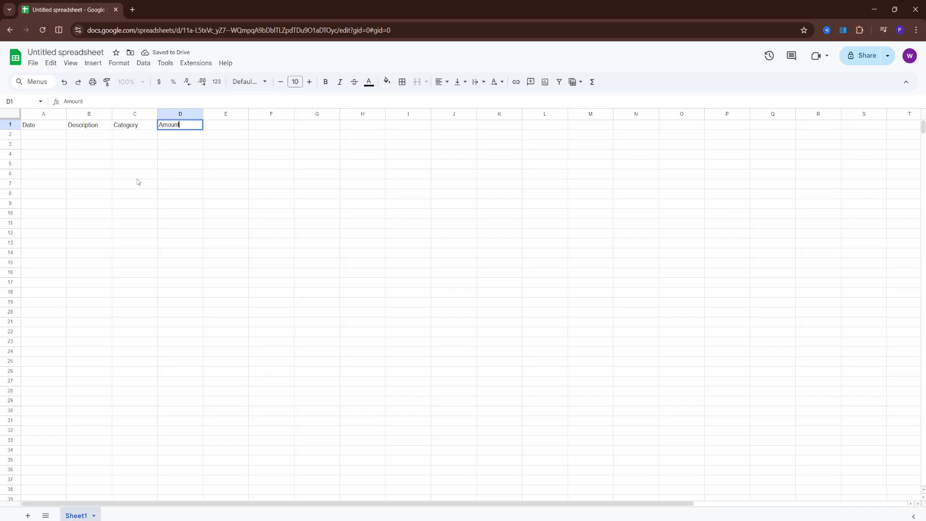
{"action": "type", "text": "t"}
{"action": "left_click", "coordinate": [279, 124]}
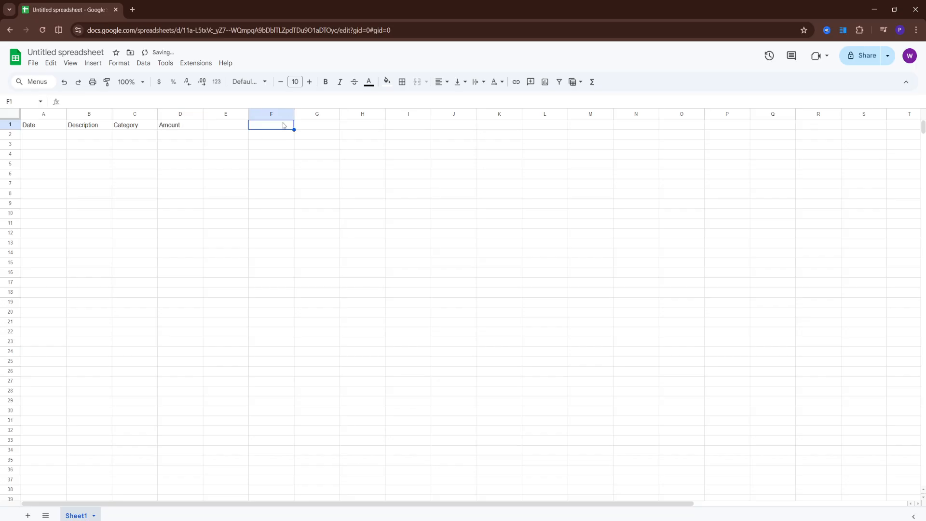
{"action": "left_click", "coordinate": [330, 144]}
{"action": "left_click", "coordinate": [278, 126]}
{"action": "left_click", "coordinate": [322, 149], "text": "shift"}
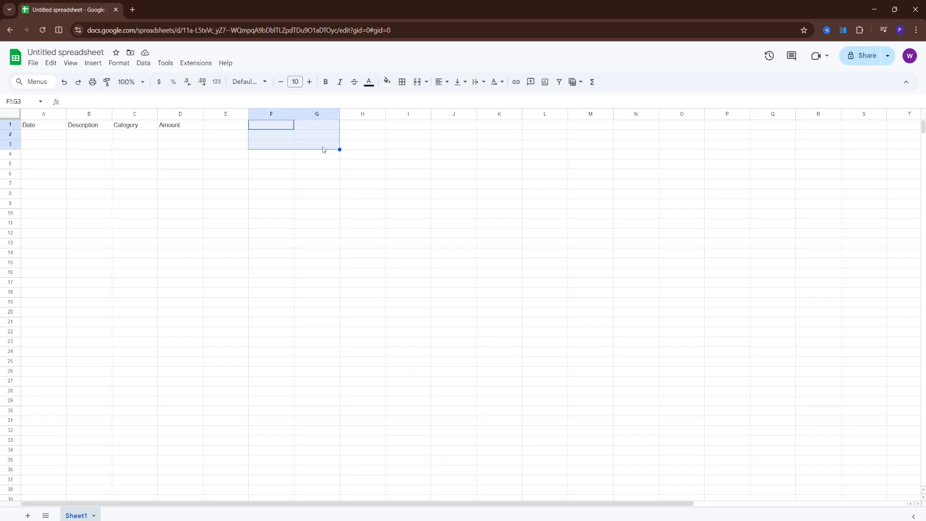
Label cell F1 "Total Income" and enter the formula =SUMIF(C:C, "Income", D:D) in G1.
{"action": "left_click", "coordinate": [269, 128]}
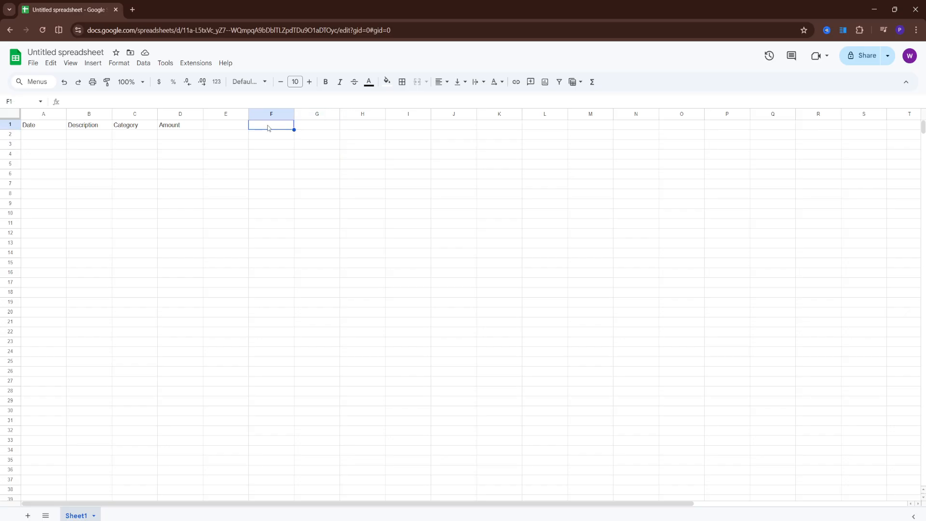
{"action": "type", "text": "Total Income"}
{"action": "key", "text": "Tab"}
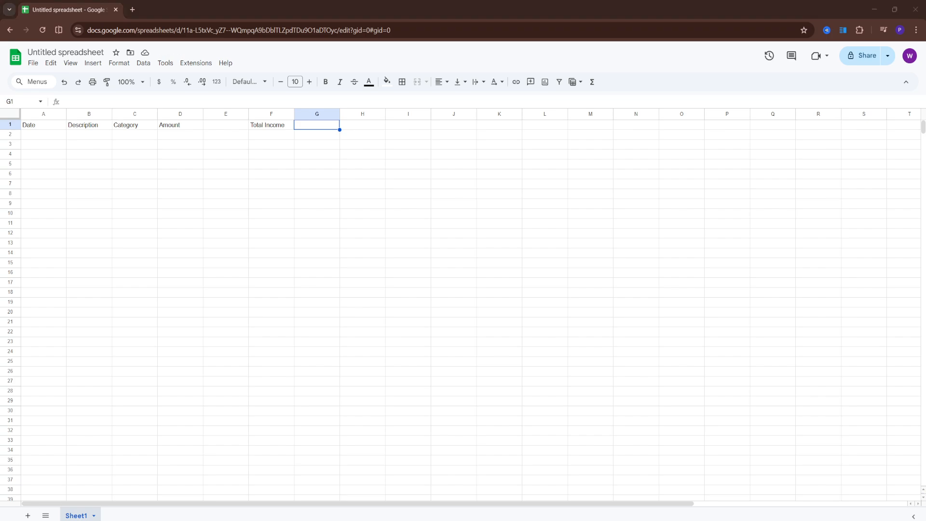
{"action": "left_click", "coordinate": [329, 128]}
{"action": "type", "text": "=SUMIF(C:C, \"Income\", D:D)"}
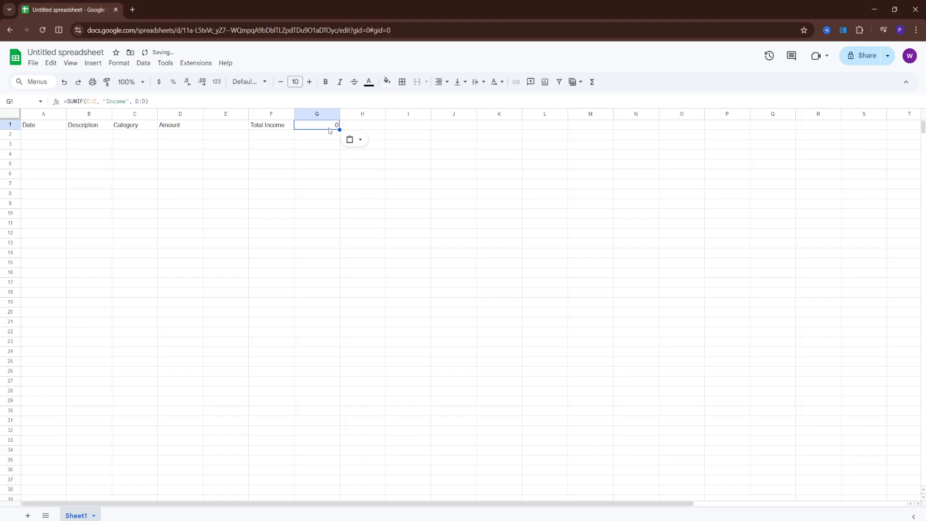
Widen column G to about twice its width and review the Total Income formula in G1.
{"action": "left_click_drag", "start_coordinate": [340, 114], "coordinate": [380, 114]}
{"action": "triple_click", "coordinate": [326, 127]}
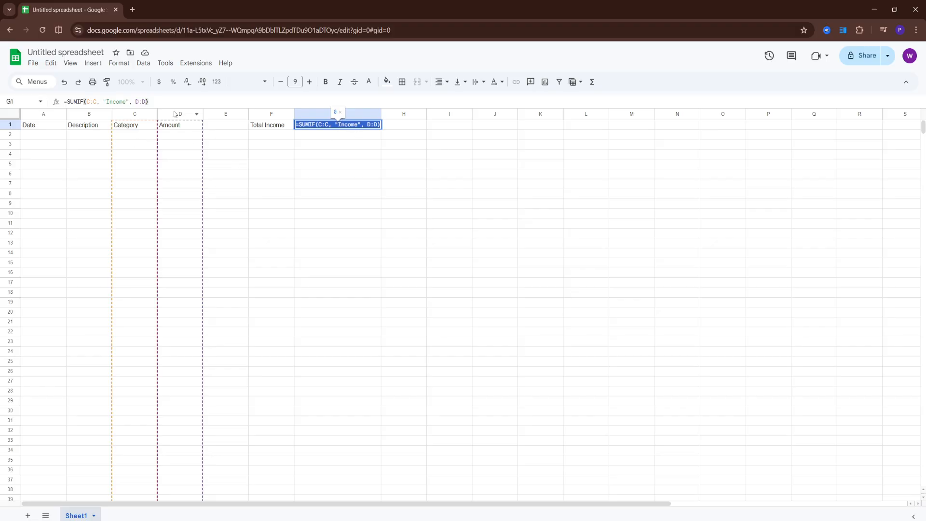
{"action": "left_click", "coordinate": [273, 128]}
Label cell F2 "Total Expenses", enter =SUMIF(C:C, "<>Income", D:D) in G2 and check its arguments.
{"action": "left_click", "coordinate": [275, 134]}
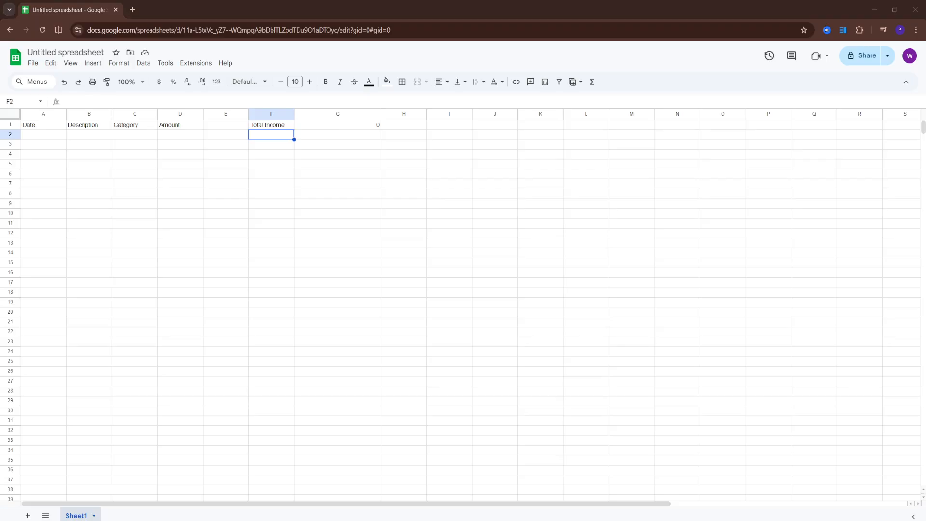
{"action": "left_click", "coordinate": [271, 137]}
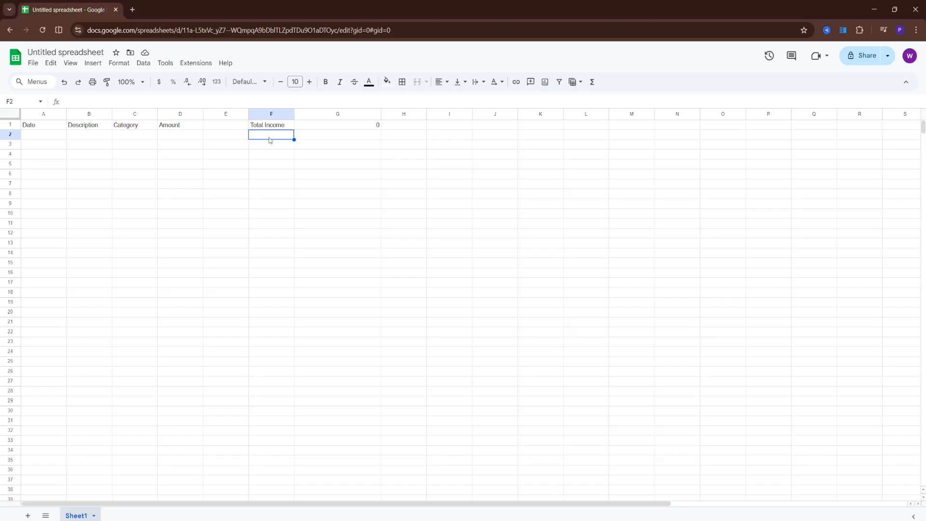
{"action": "type", "text": "Total Expenses"}
{"action": "left_click", "coordinate": [340, 137]}
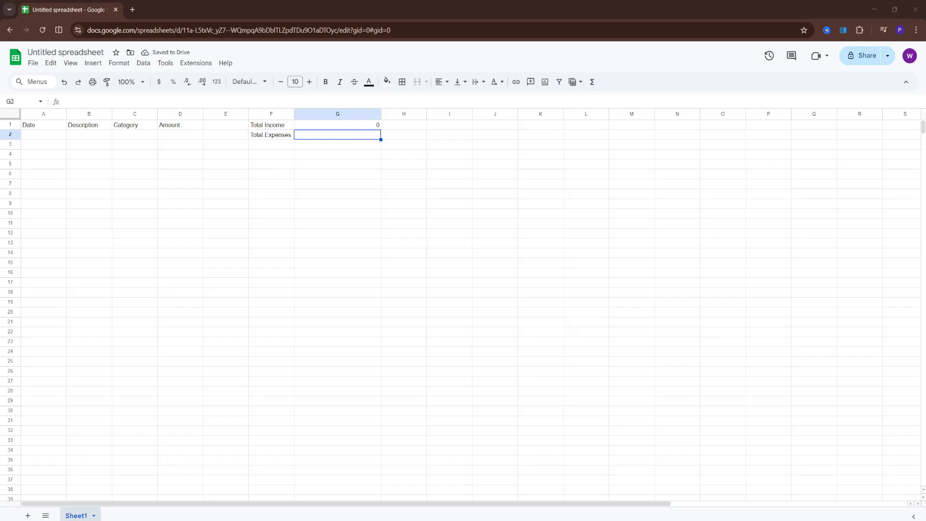
{"action": "double_click", "coordinate": [343, 135]}
{"action": "type", "text": "=SUMIF(C:C, \"<>Income\", D:D)"}
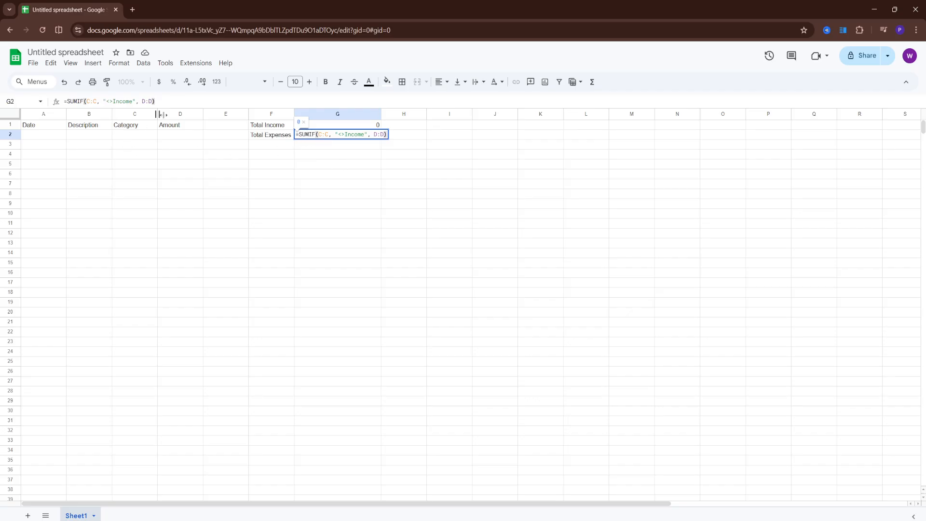
{"action": "left_click", "coordinate": [330, 135]}
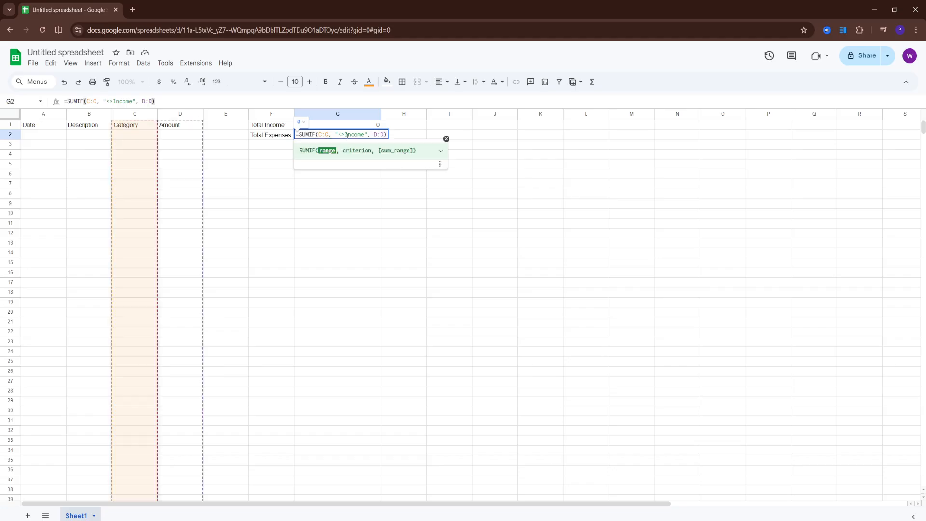
{"action": "left_click_drag", "start_coordinate": [336, 134], "coordinate": [344, 134]}
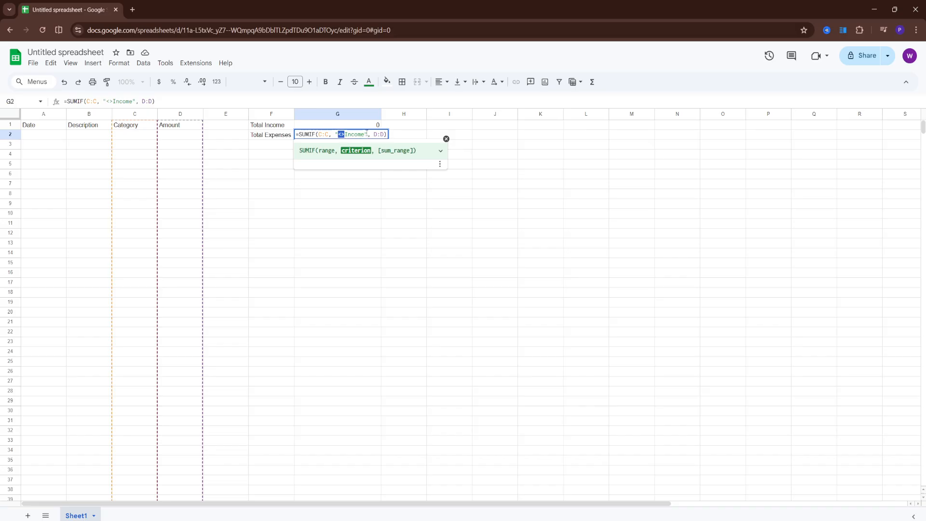
{"action": "left_click_drag", "start_coordinate": [374, 135], "coordinate": [386, 135]}
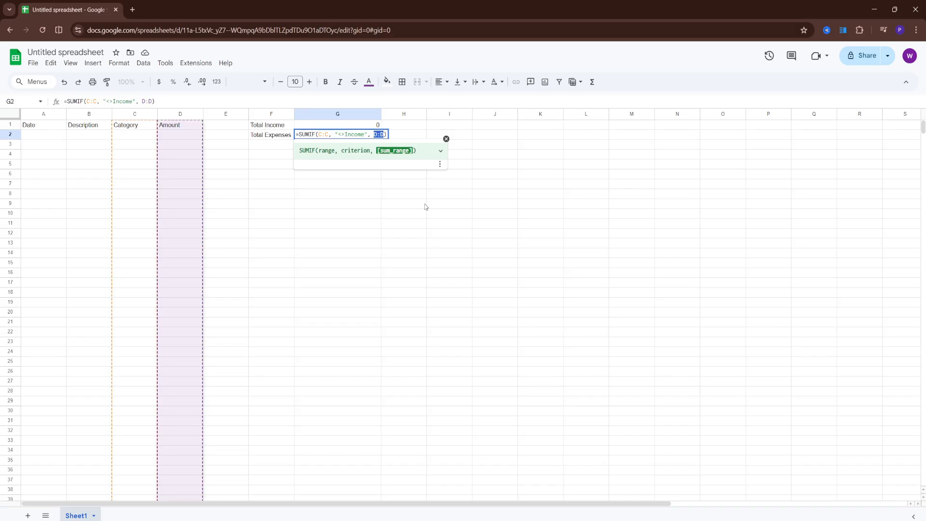
Label cell F3 "Net Balance" and enter the formula =G1-G2 in G3.
{"action": "left_click", "coordinate": [284, 146]}
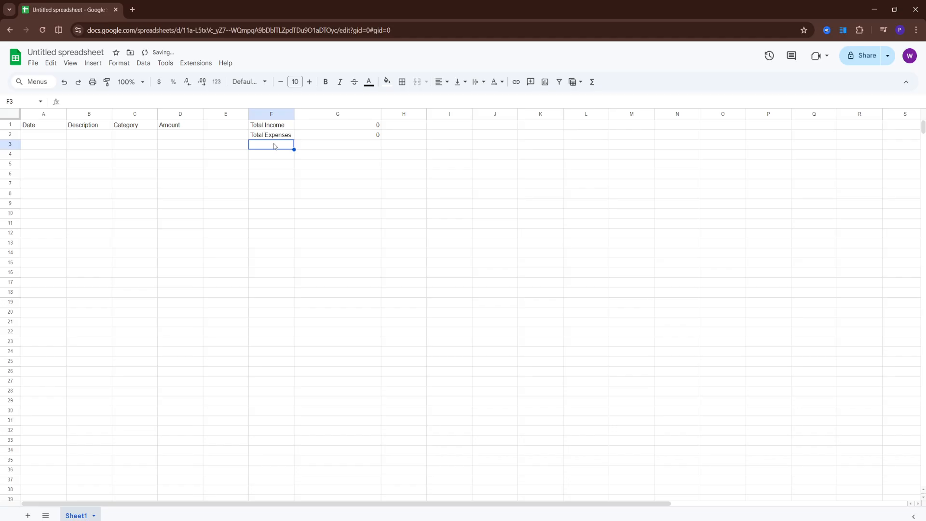
{"action": "type", "text": "Net"}
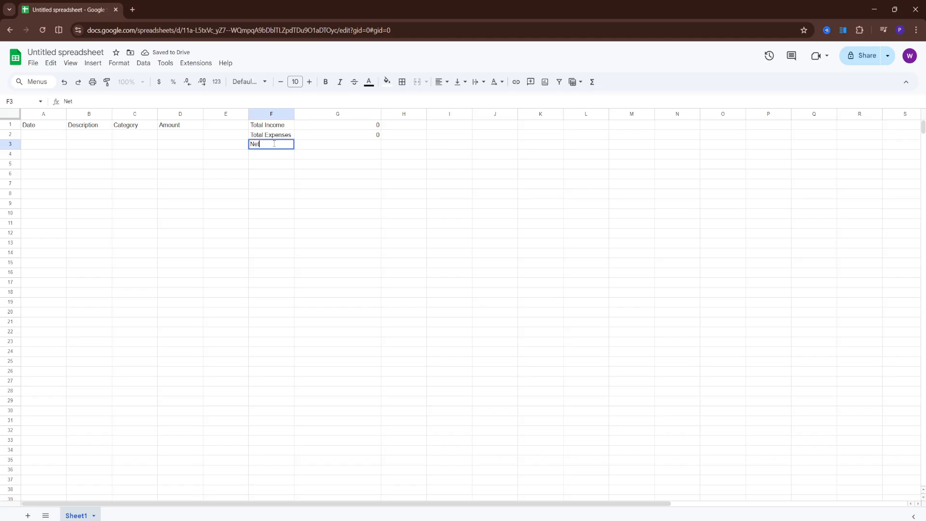
{"action": "type", "text": " Balance"}
{"action": "left_click", "coordinate": [324, 145]}
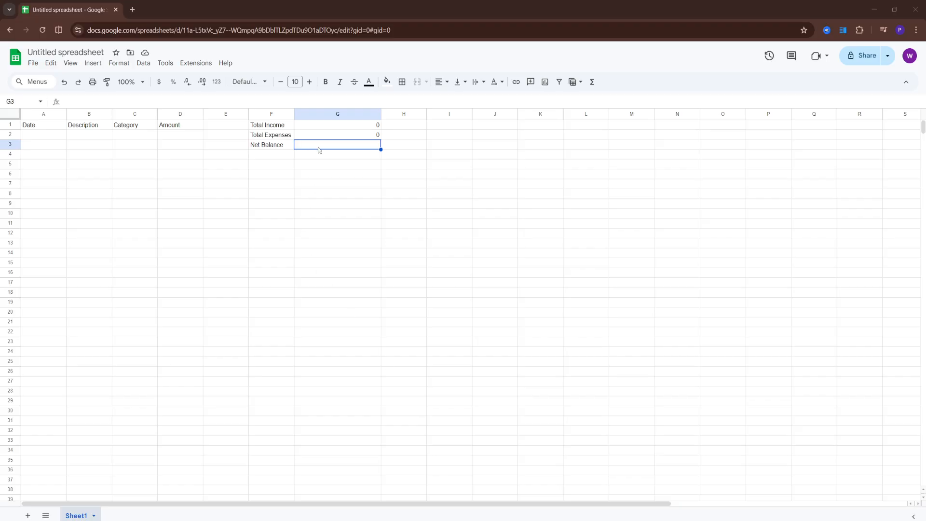
{"action": "type", "text": "=G1-G2"}
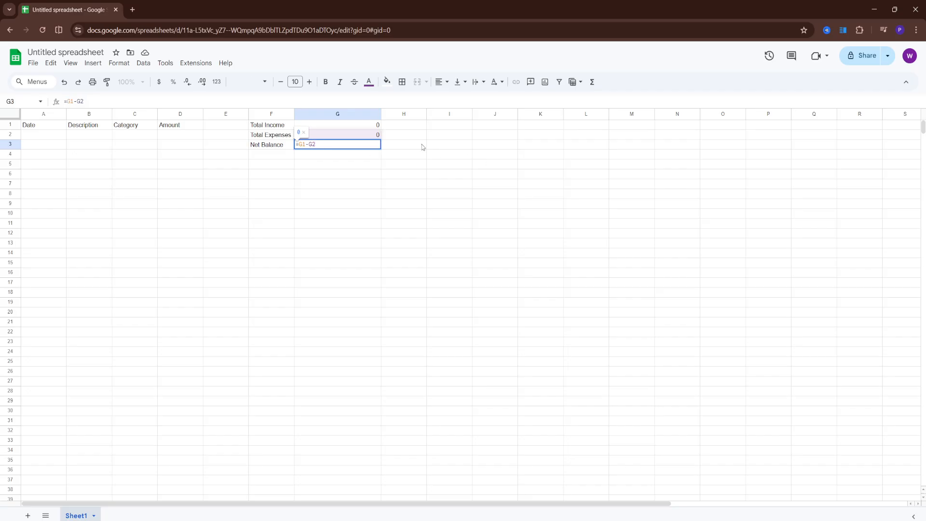
{"action": "left_click", "coordinate": [393, 137]}
{"action": "double_click", "coordinate": [361, 147]}
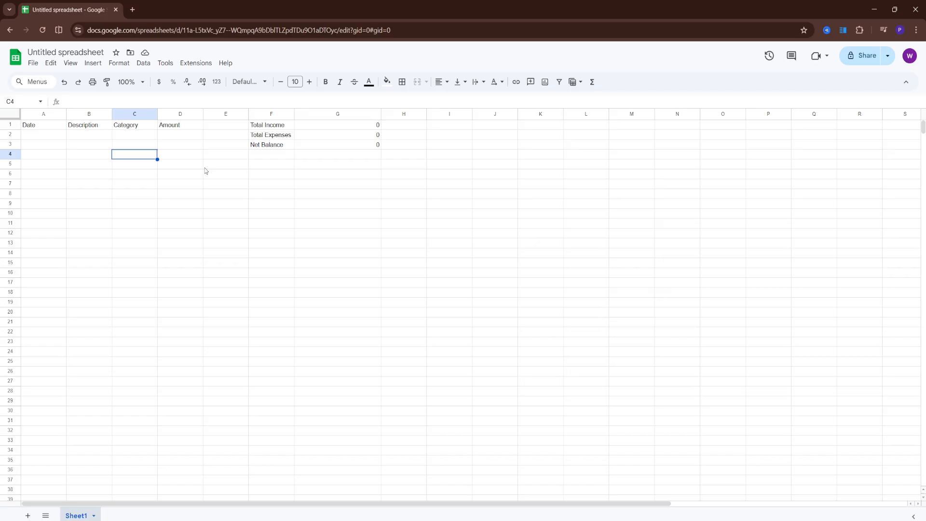
Insert a dropdown into the whole Category column, column C.
{"action": "left_click", "coordinate": [135, 113]}
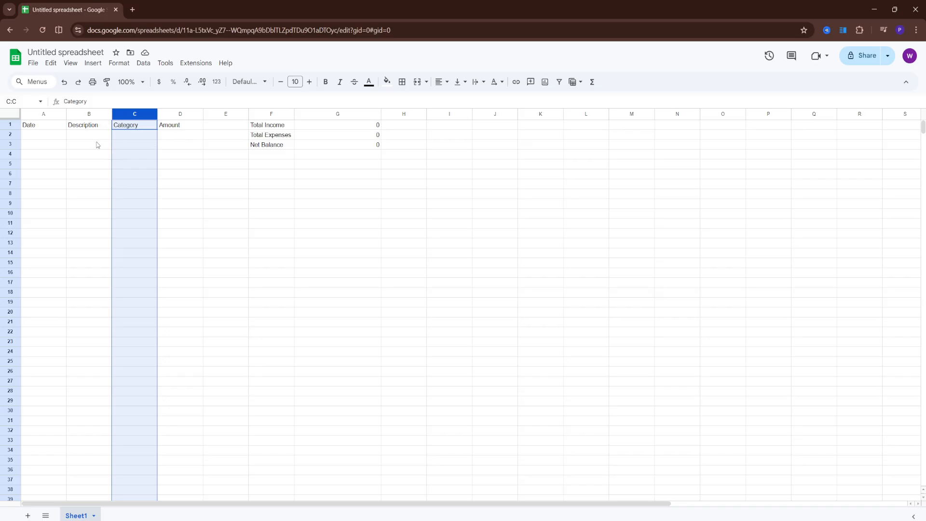
{"action": "left_click", "coordinate": [94, 64]}
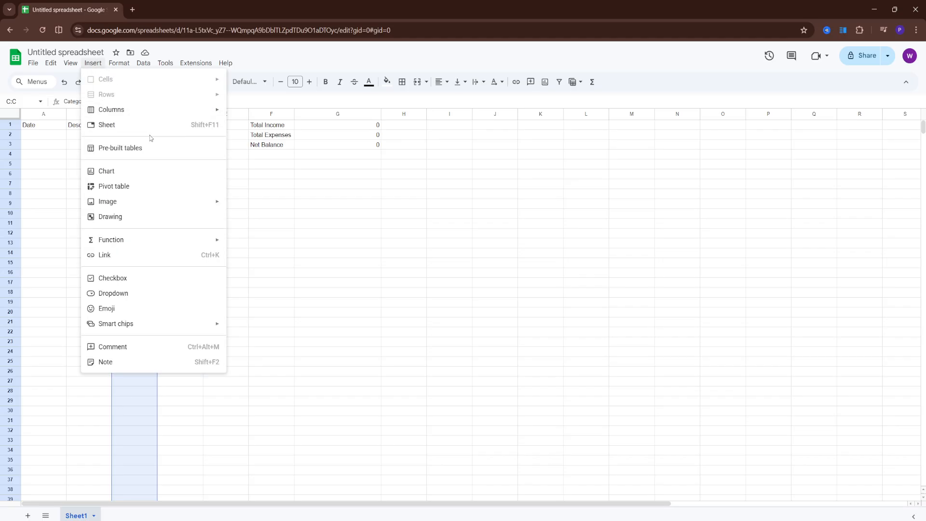
{"action": "left_click", "coordinate": [114, 293]}
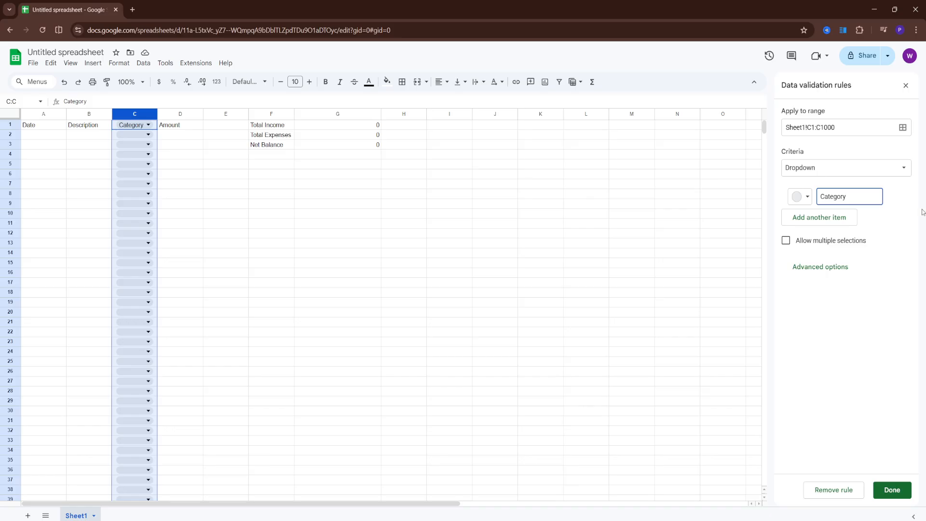
Add the items Income, Rent, food and fun to the Category dropdown and save the rule.
{"action": "left_click", "coordinate": [817, 223]}
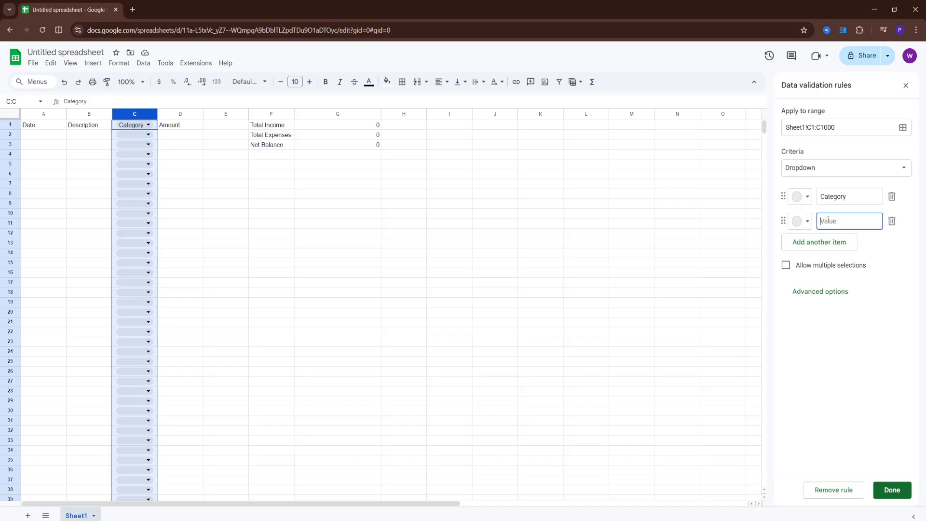
{"action": "type", "text": "Income"}
{"action": "left_click", "coordinate": [834, 242]}
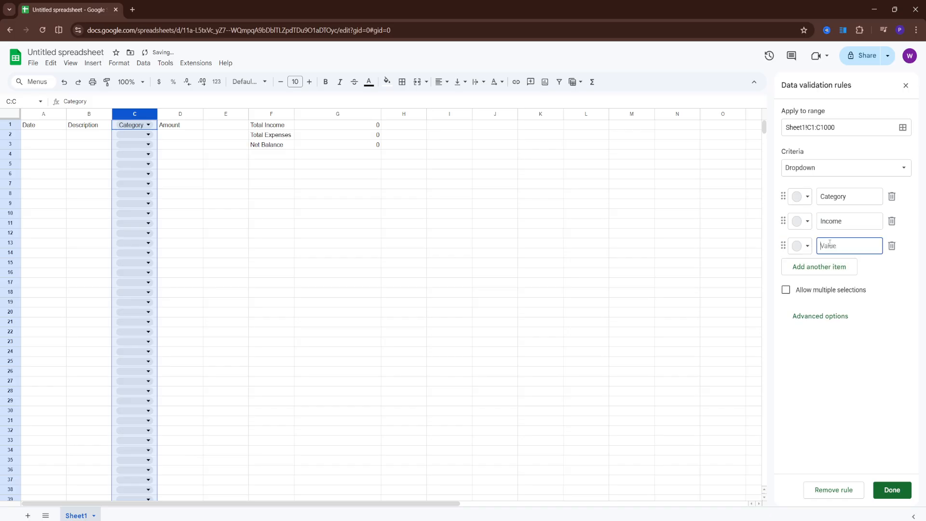
{"action": "type", "text": "Rent"}
{"action": "left_click", "coordinate": [820, 267]}
{"action": "type", "text": "food"}
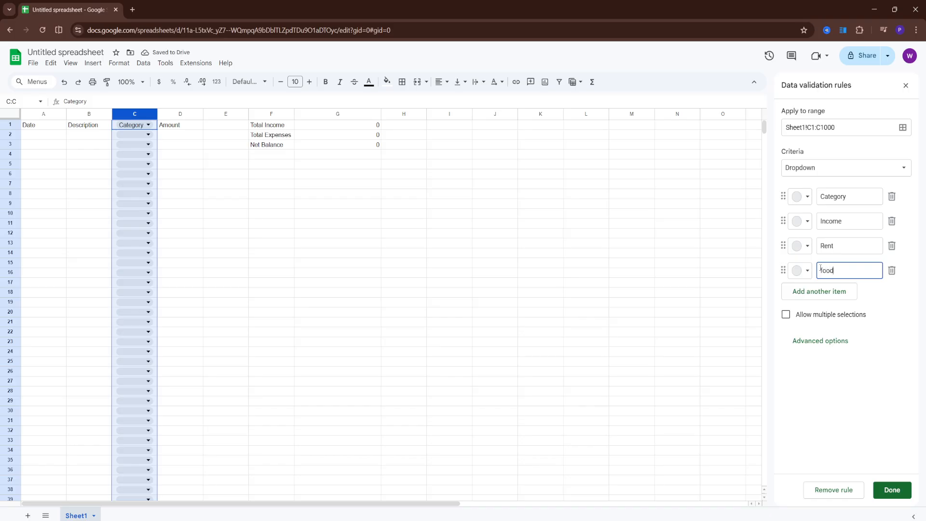
{"action": "left_click", "coordinate": [794, 294]}
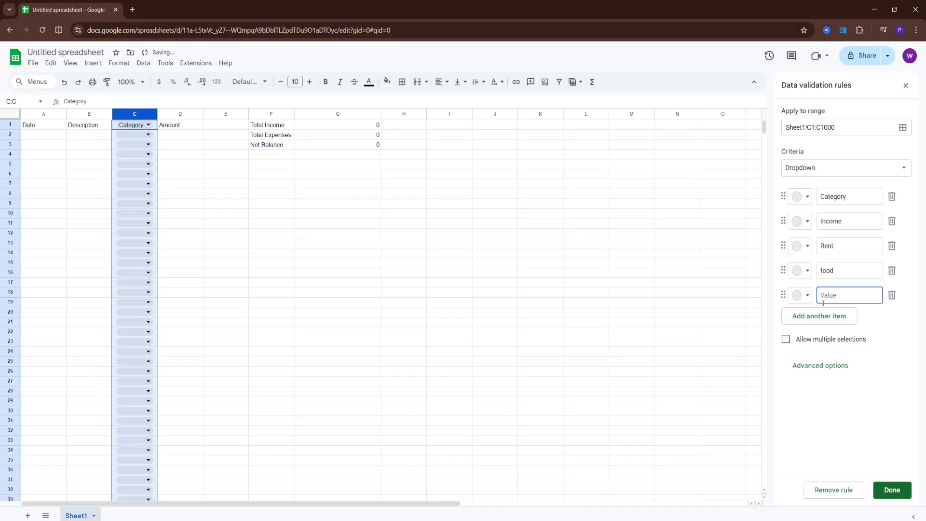
{"action": "type", "text": "fun"}
{"action": "left_click", "coordinate": [891, 490]}
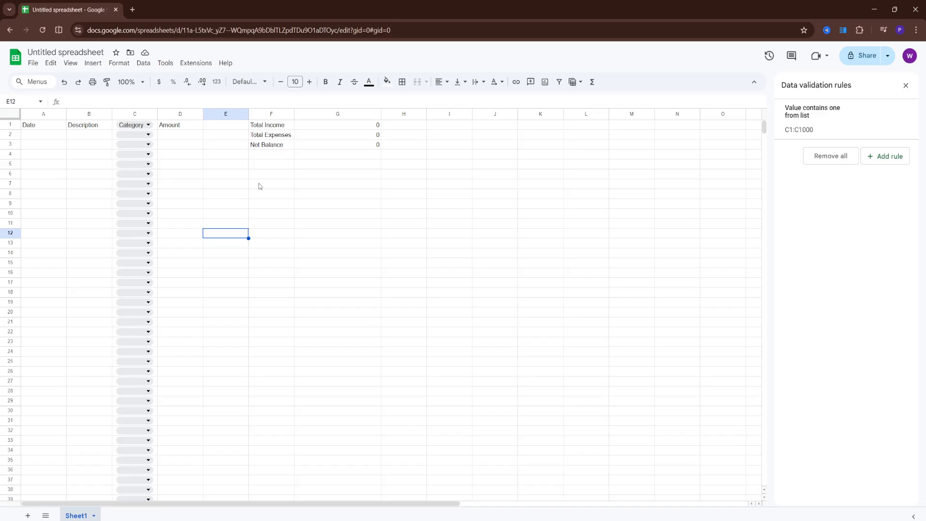
Start a conditional formatting rule for the Amount cells below the header, D2:D1000, with the condition Greater than 100.
{"action": "left_click", "coordinate": [181, 115]}
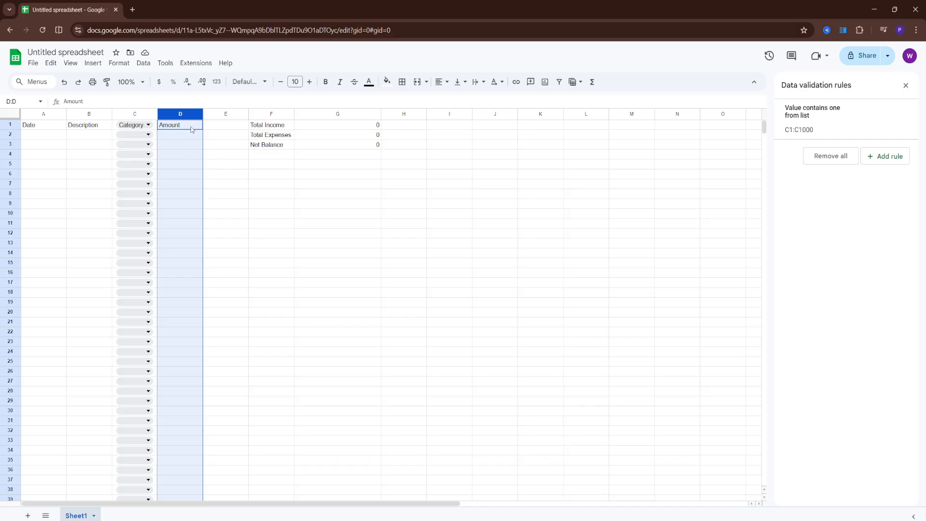
{"action": "left_click", "coordinate": [191, 129], "text": "ctrl"}
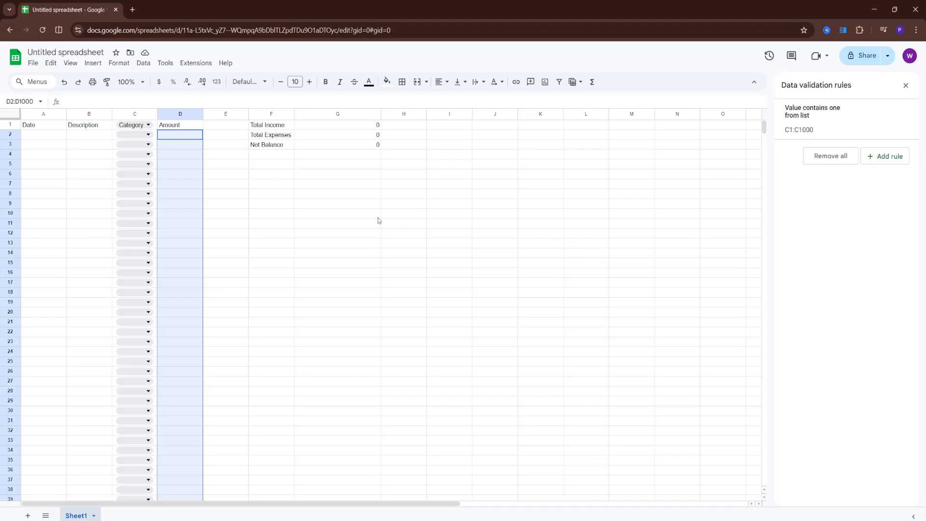
{"action": "left_click", "coordinate": [123, 64]}
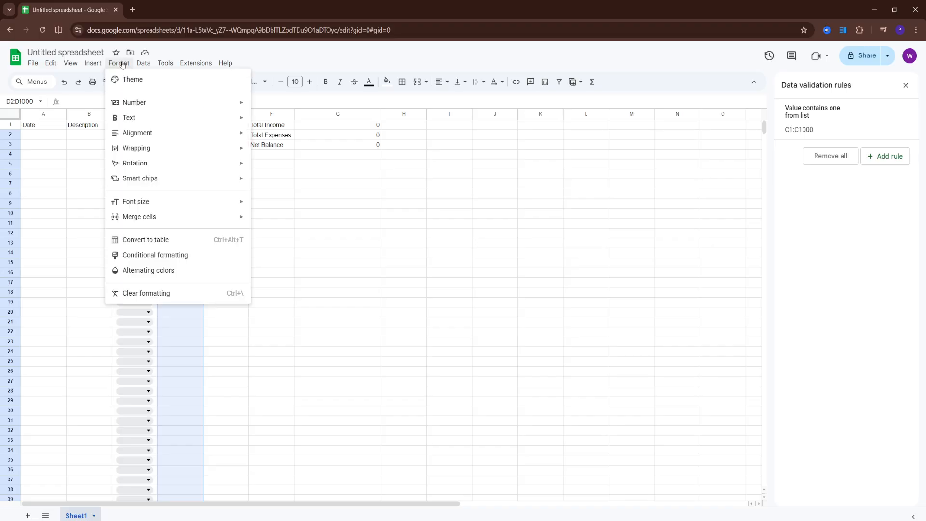
{"action": "left_click", "coordinate": [174, 258]}
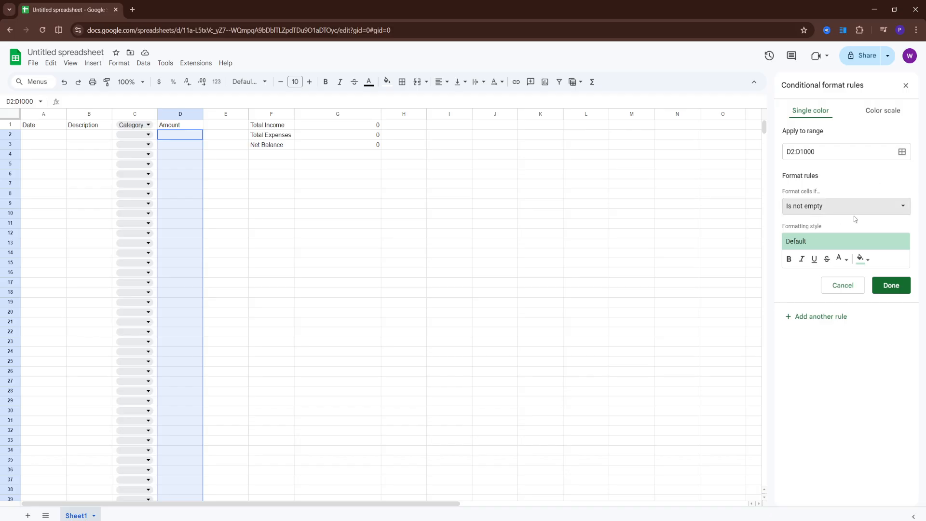
{"action": "left_click", "coordinate": [897, 210]}
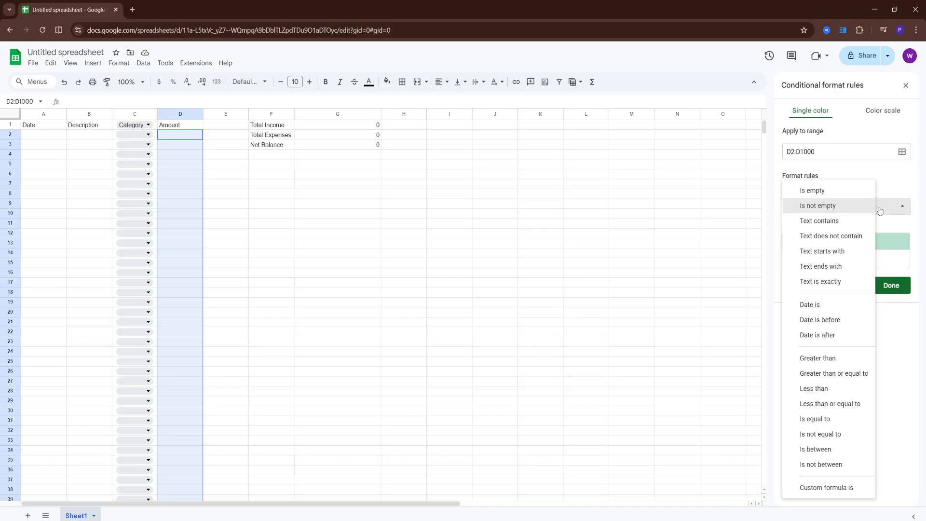
{"action": "left_click", "coordinate": [829, 359]}
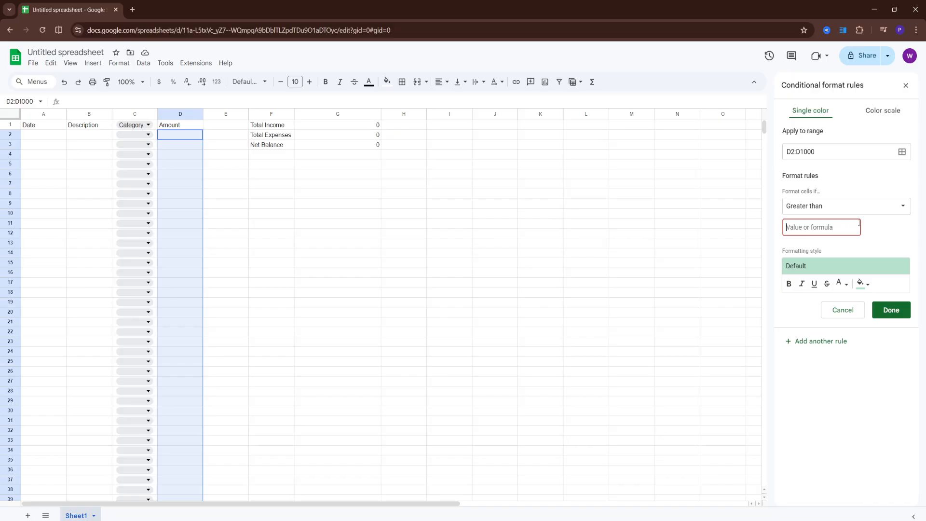
{"action": "left_click", "coordinate": [858, 223]}
{"action": "type", "text": "100"}
Give the greater-than-100 rule a bright red fill and save it.
{"action": "left_click", "coordinate": [867, 284]}
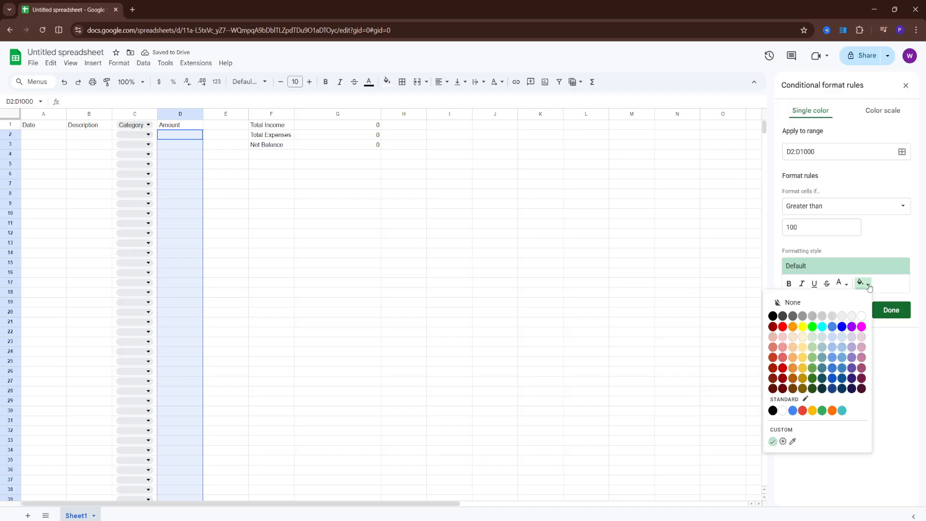
{"action": "left_click", "coordinate": [772, 327]}
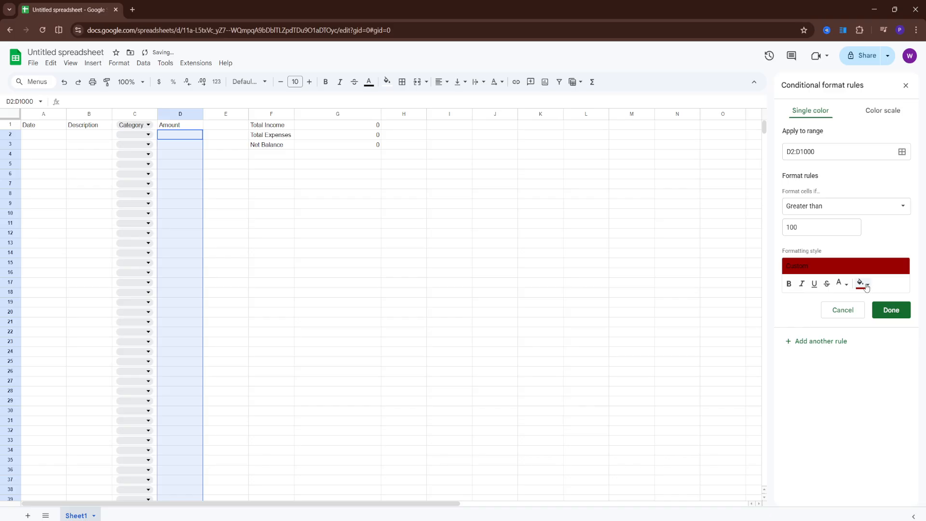
{"action": "left_click", "coordinate": [866, 286]}
{"action": "left_click", "coordinate": [784, 328]}
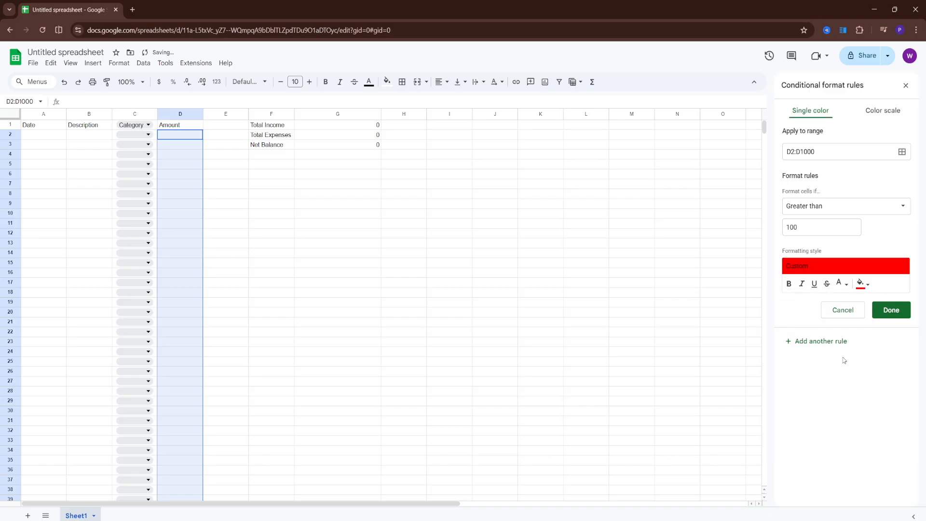
{"action": "left_click", "coordinate": [875, 312]}
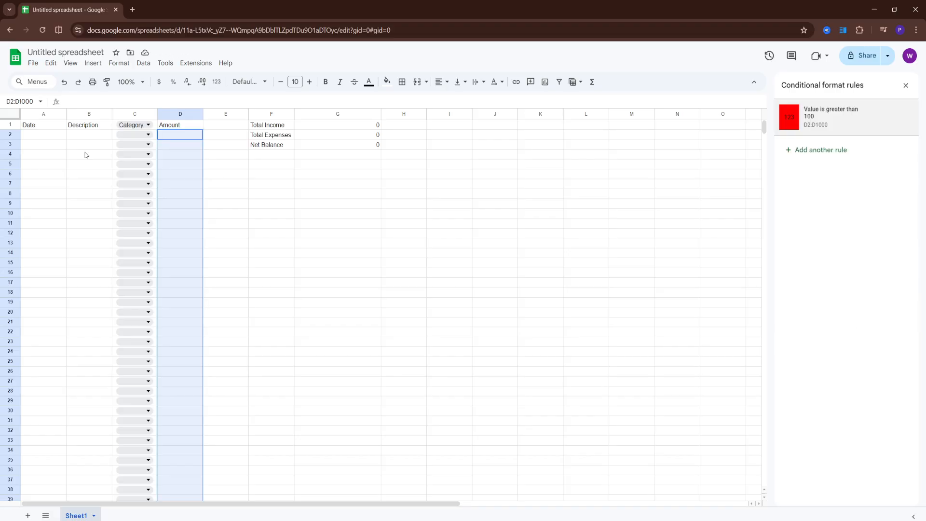
Enter the sample amounts 105, 100, 98, 120, 15, 15 and 180 in cells D2 to D8.
{"action": "left_click", "coordinate": [182, 137]}
{"action": "type", "text": "105"}
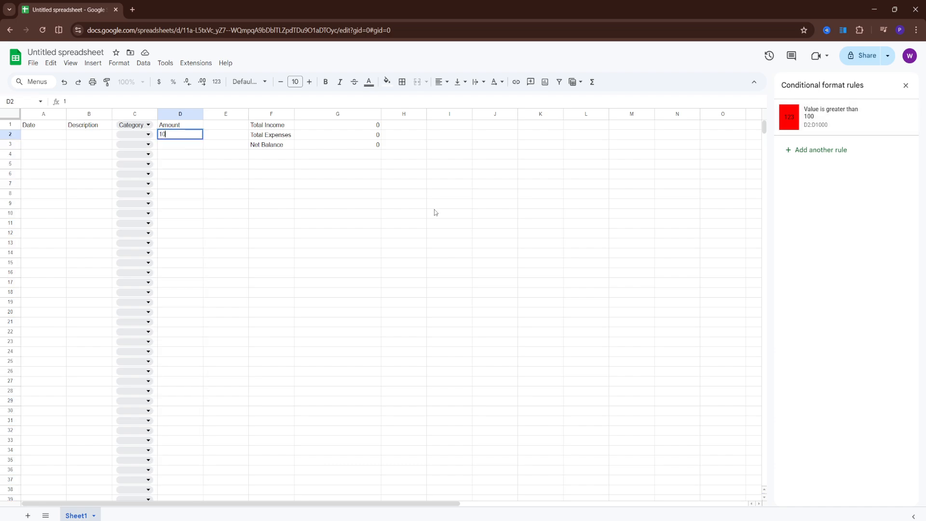
{"action": "key", "text": "Return"}
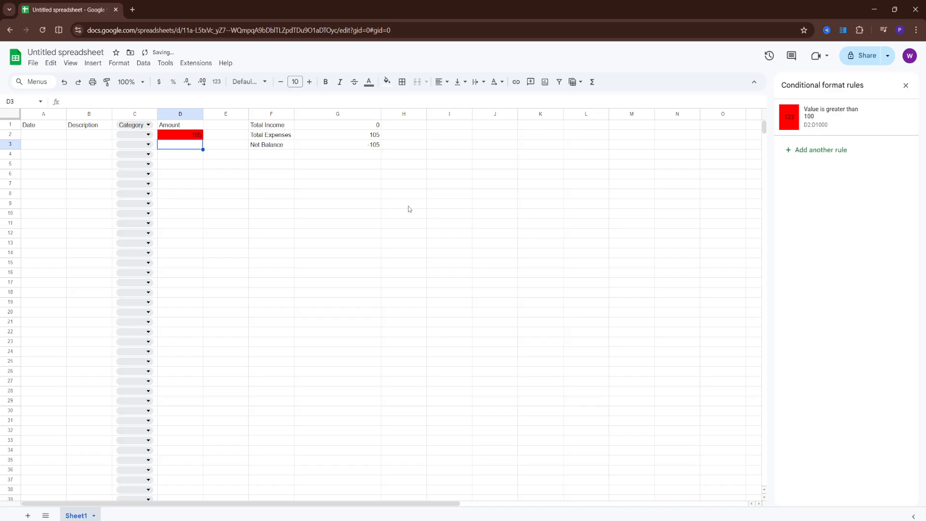
{"action": "type", "text": "100"}
{"action": "key", "text": "Return"}
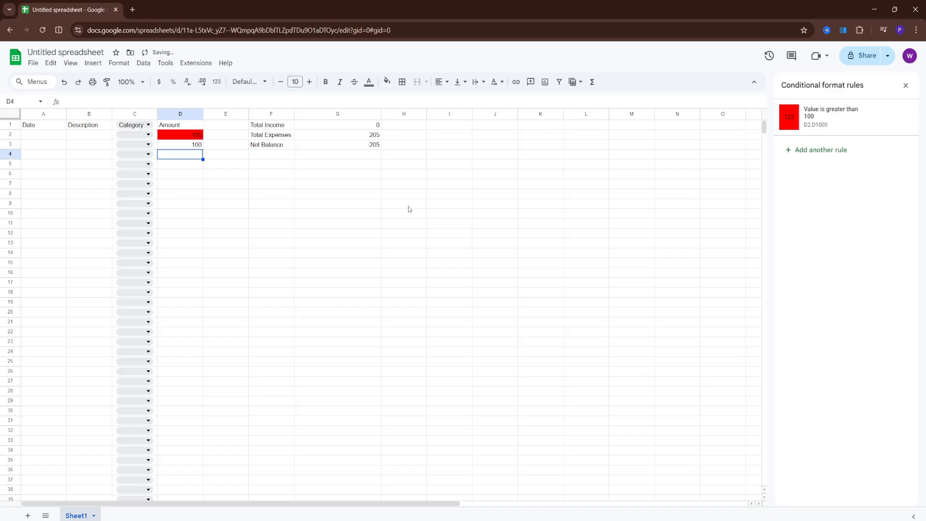
{"action": "type", "text": "98"}
{"action": "key", "text": "Return"}
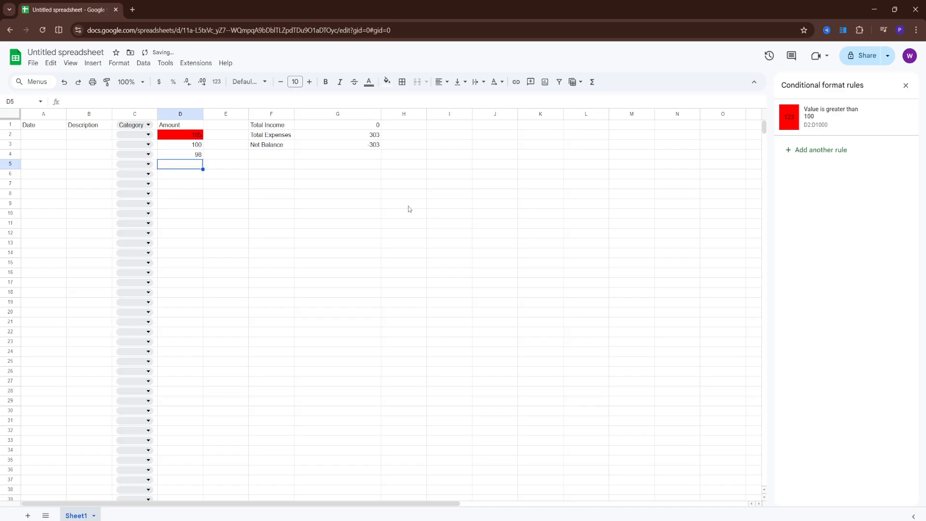
{"action": "type", "text": "120"}
{"action": "key", "text": "Return"}
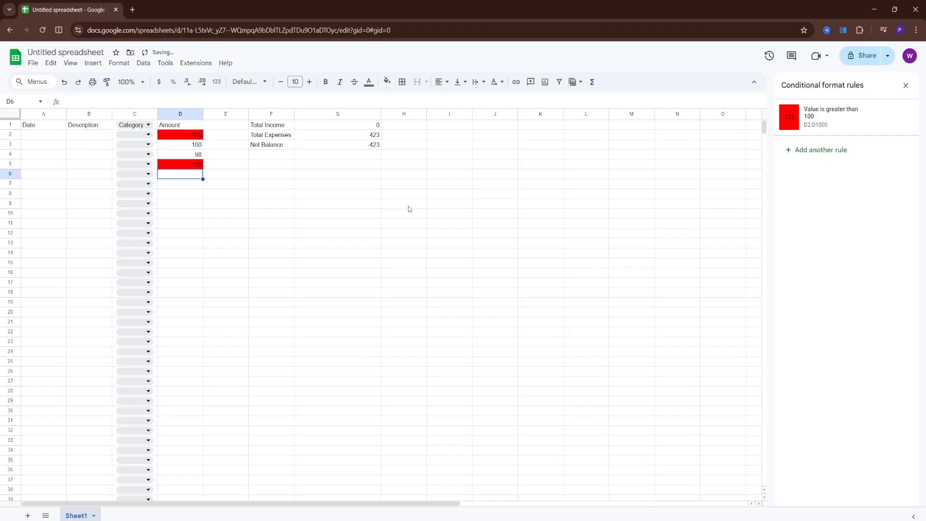
{"action": "type", "text": "15"}
{"action": "key", "text": "Return"}
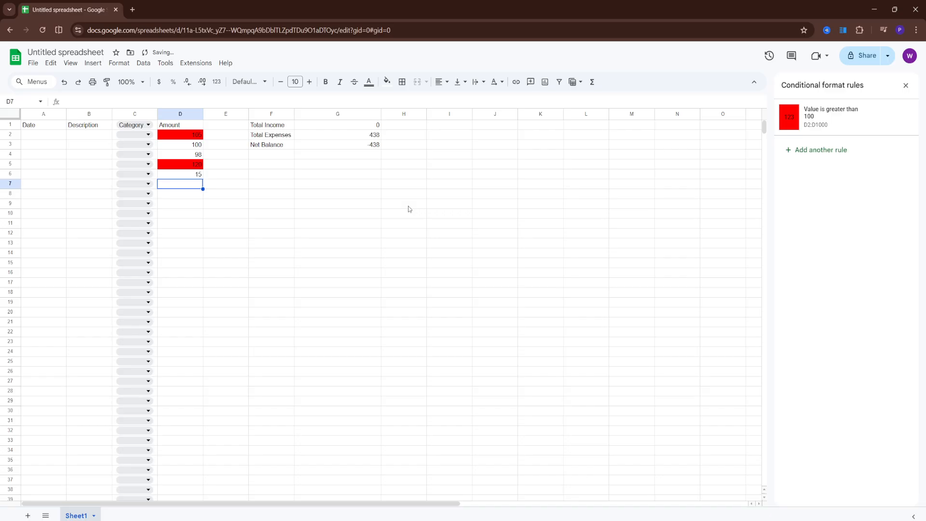
{"action": "type", "text": "15"}
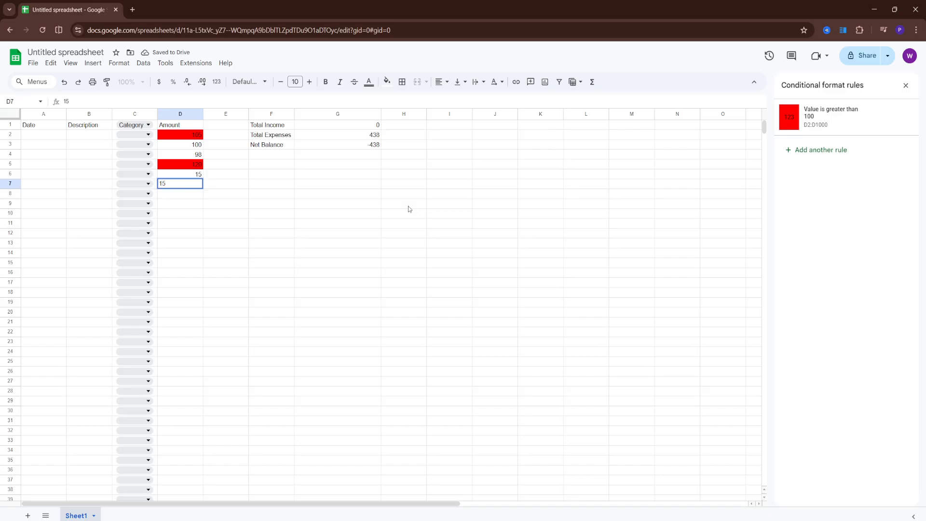
{"action": "key", "text": "Return"}
{"action": "type", "text": "180"}
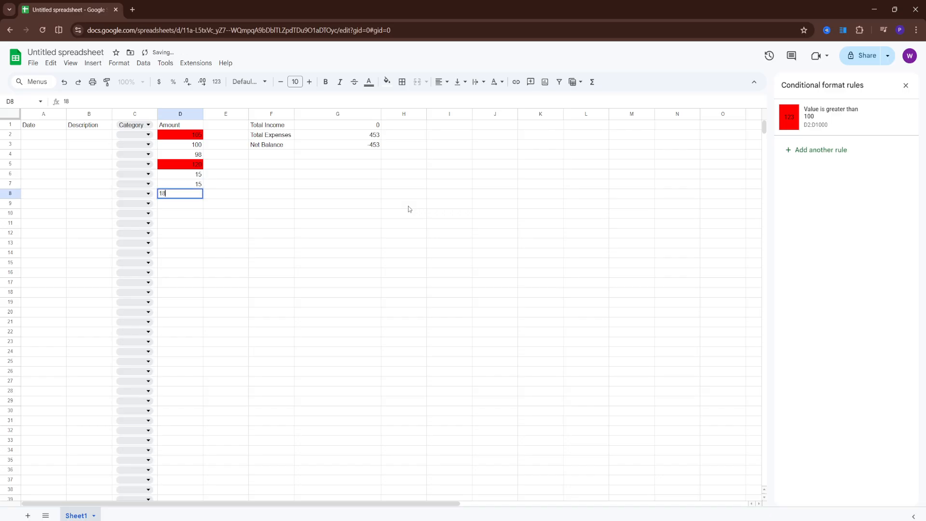
{"action": "key", "text": "Return"}
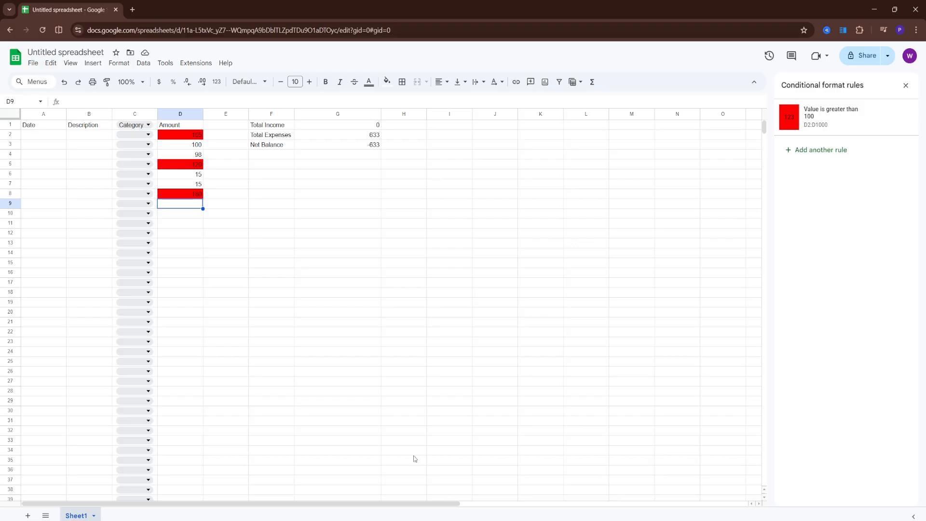
Duplicate the spreadsheet's browser tab and open the full template gallery from the Sheets home page in the copy.
{"action": "right_click", "coordinate": [85, 9]}
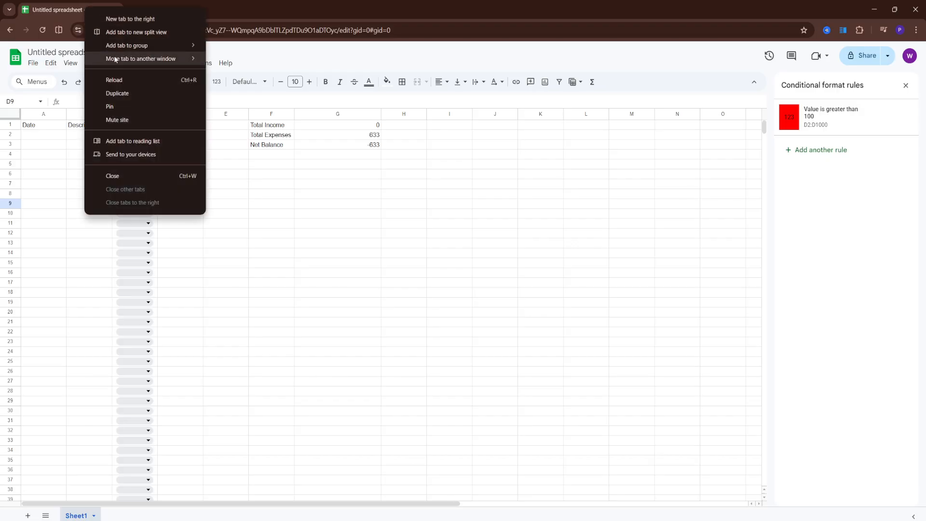
{"action": "left_click", "coordinate": [120, 93]}
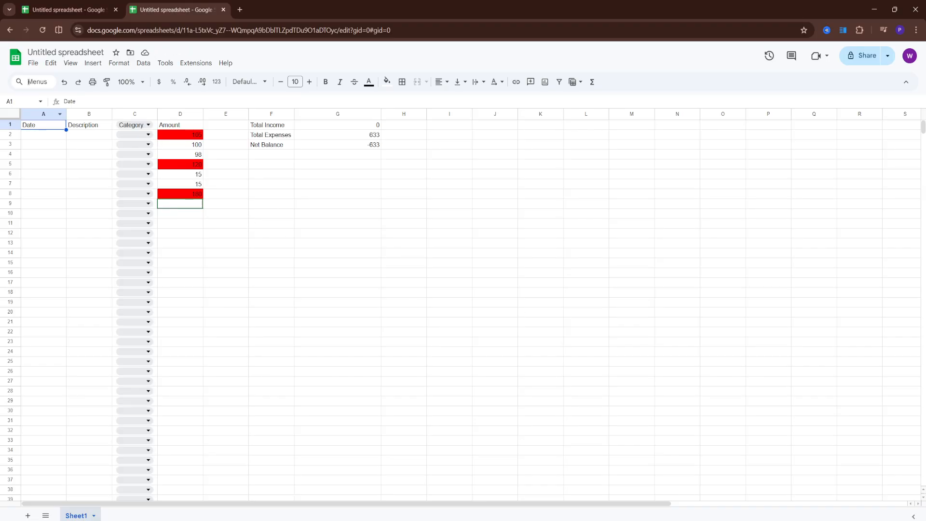
{"action": "left_click", "coordinate": [15, 61]}
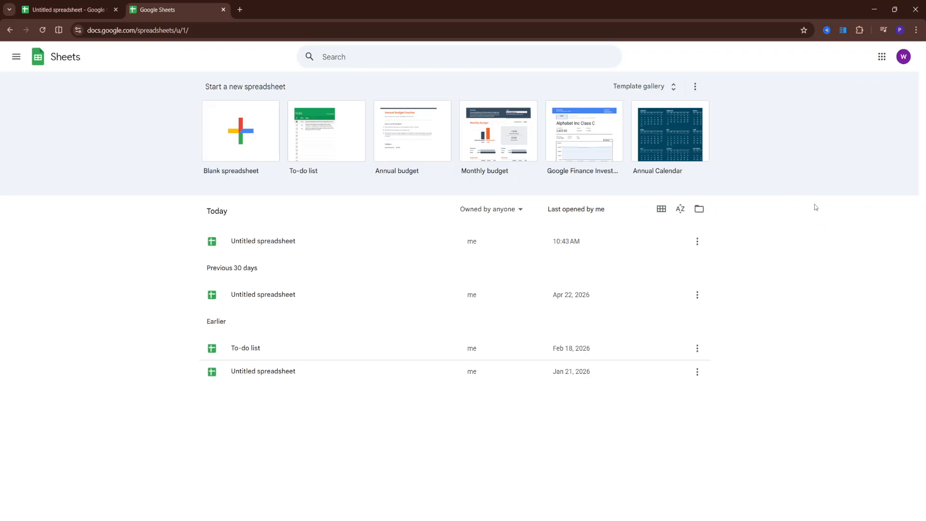
{"action": "left_click", "coordinate": [650, 89]}
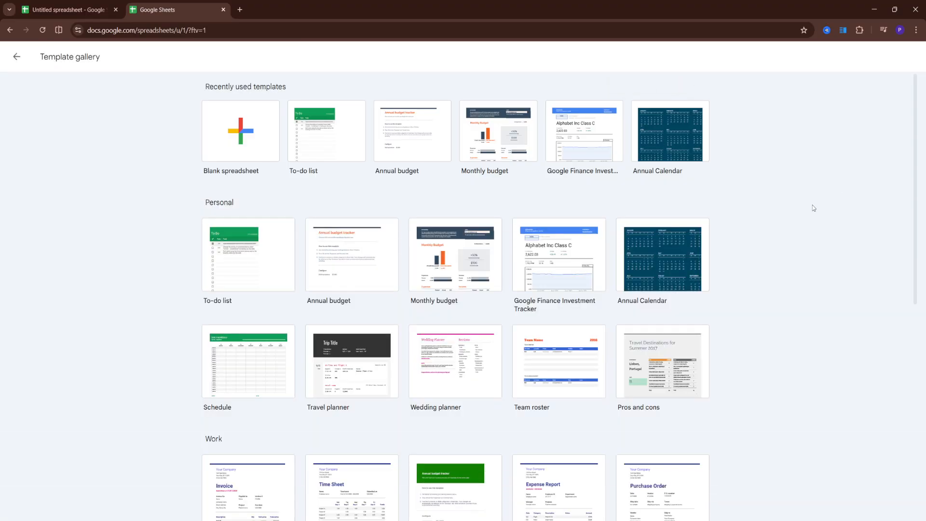
Create a new spreadsheet from the Monthly budget template in the gallery's Personal section.
{"action": "scroll", "coordinate": [805, 203], "scroll_direction": "down", "scroll_amount": 1}
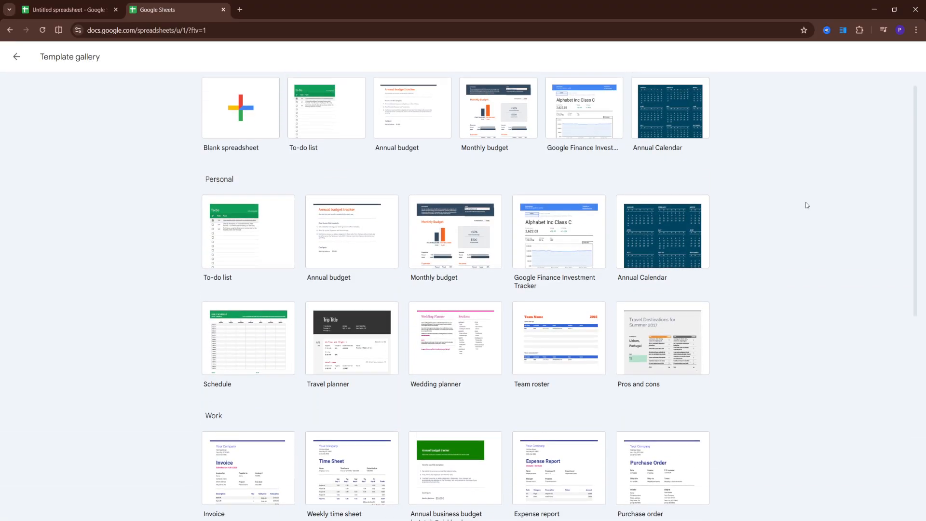
{"action": "scroll", "coordinate": [806, 203], "scroll_direction": "up", "scroll_amount": 1}
{"action": "scroll", "coordinate": [803, 205], "scroll_direction": "down", "scroll_amount": 9}
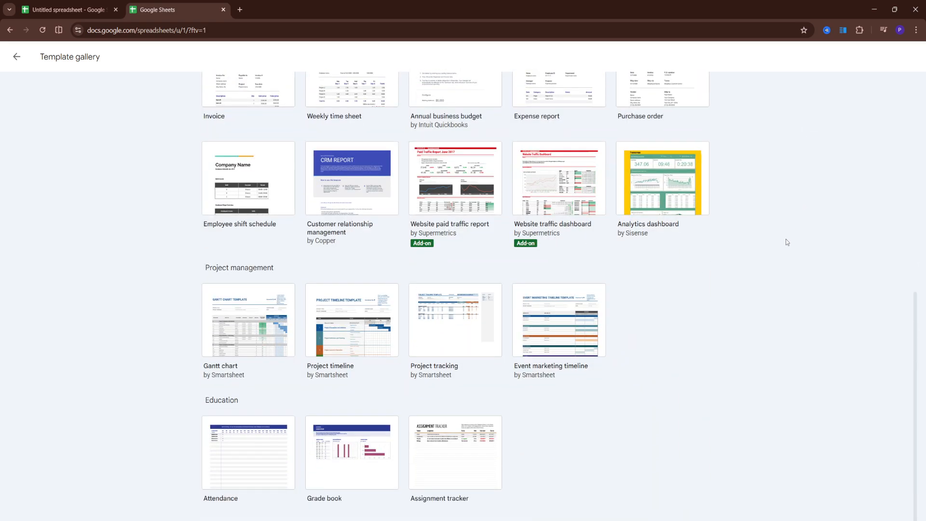
{"action": "scroll", "coordinate": [786, 244], "scroll_direction": "up", "scroll_amount": 10}
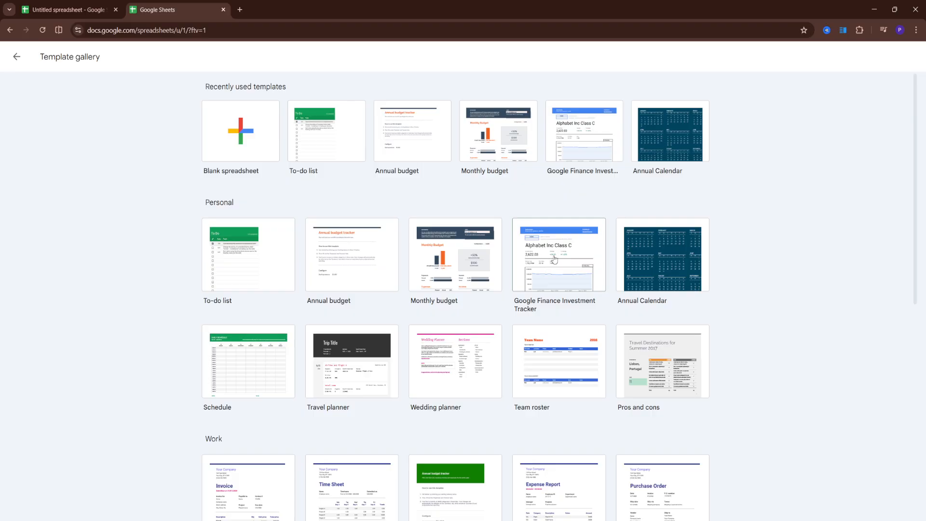
{"action": "scroll", "coordinate": [520, 256], "scroll_direction": "down", "scroll_amount": 4}
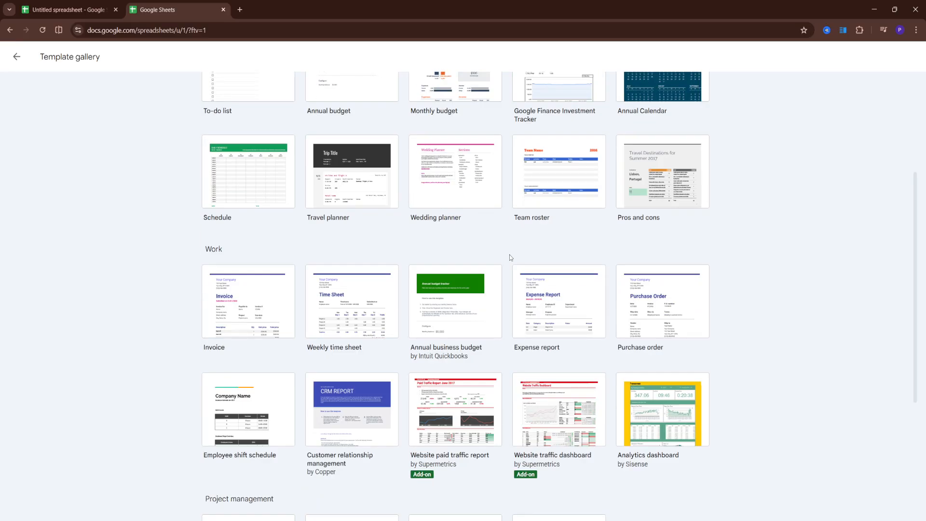
{"action": "scroll", "coordinate": [502, 243], "scroll_direction": "down", "scroll_amount": 2}
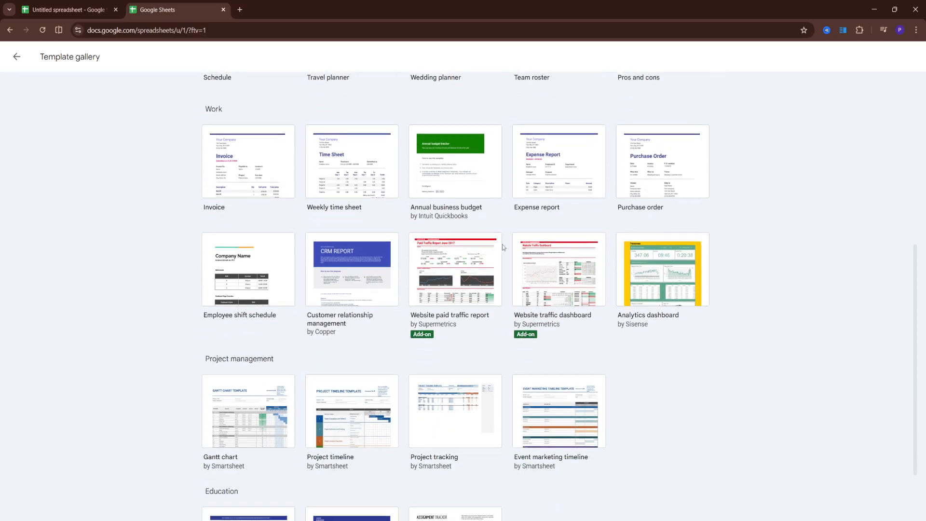
{"action": "scroll", "coordinate": [453, 287], "scroll_direction": "up", "scroll_amount": 7}
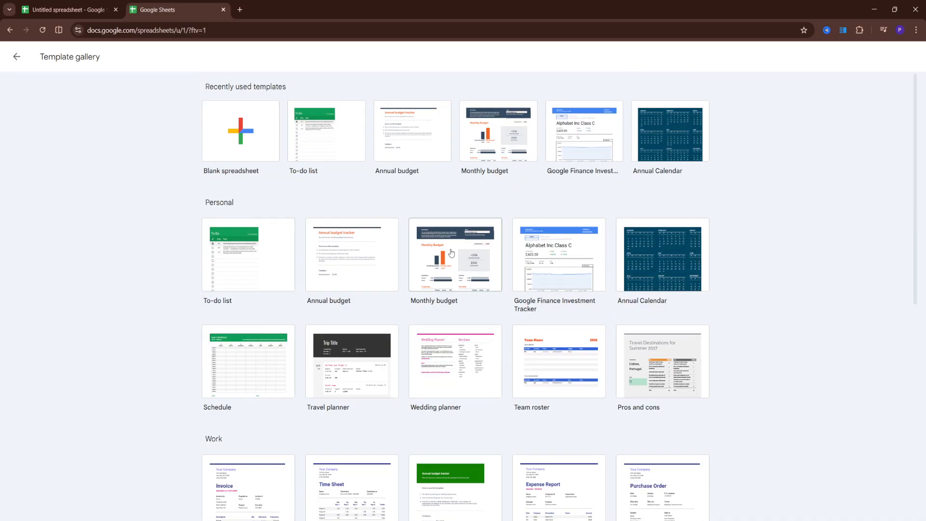
{"action": "left_click", "coordinate": [466, 288]}
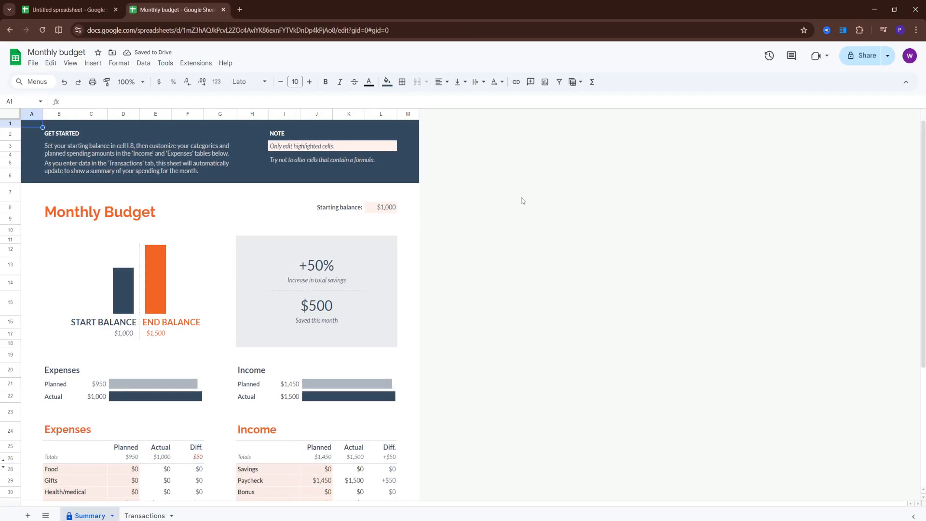
Look through the Monthly budget template's Summary sheet, with its balance, expense and income tables, and open the Transactions sheet.
{"action": "scroll", "coordinate": [198, 228], "scroll_direction": "down", "scroll_amount": 2}
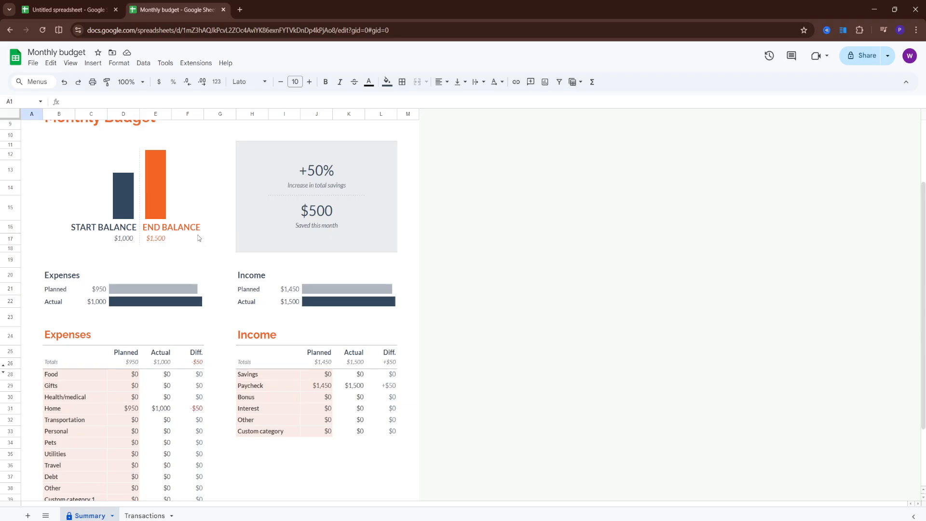
{"action": "scroll", "coordinate": [200, 238], "scroll_direction": "down", "scroll_amount": 2}
{"action": "scroll", "coordinate": [433, 481], "scroll_direction": "up", "scroll_amount": 4}
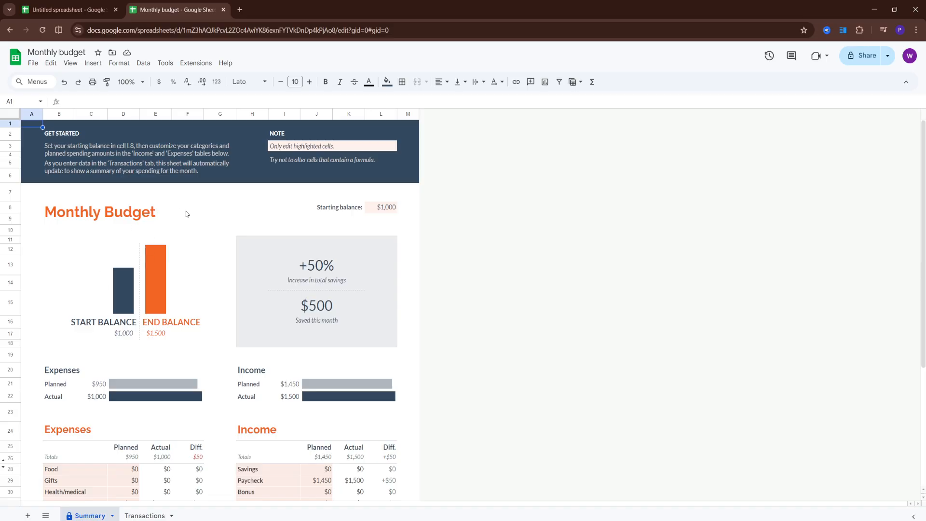
{"action": "scroll", "coordinate": [305, 410], "scroll_direction": "down", "scroll_amount": 2}
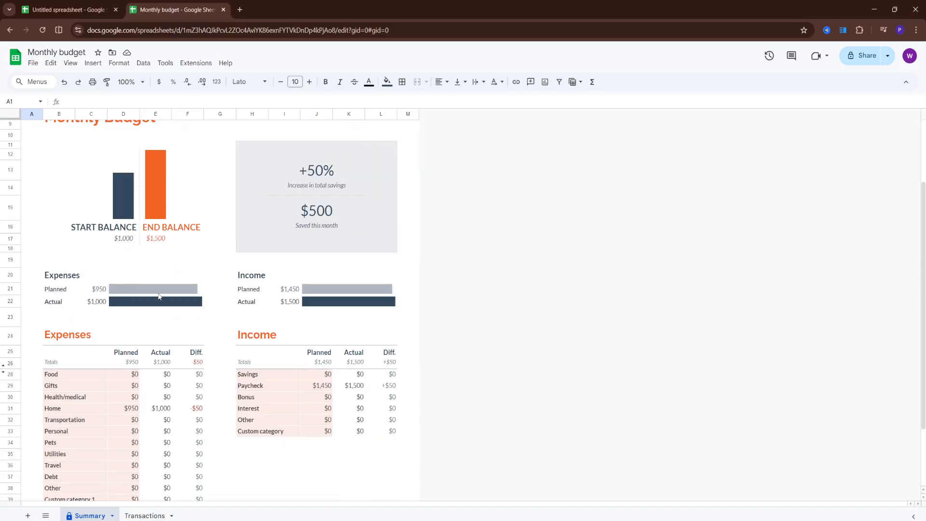
{"action": "scroll", "coordinate": [283, 365], "scroll_direction": "down", "scroll_amount": 3}
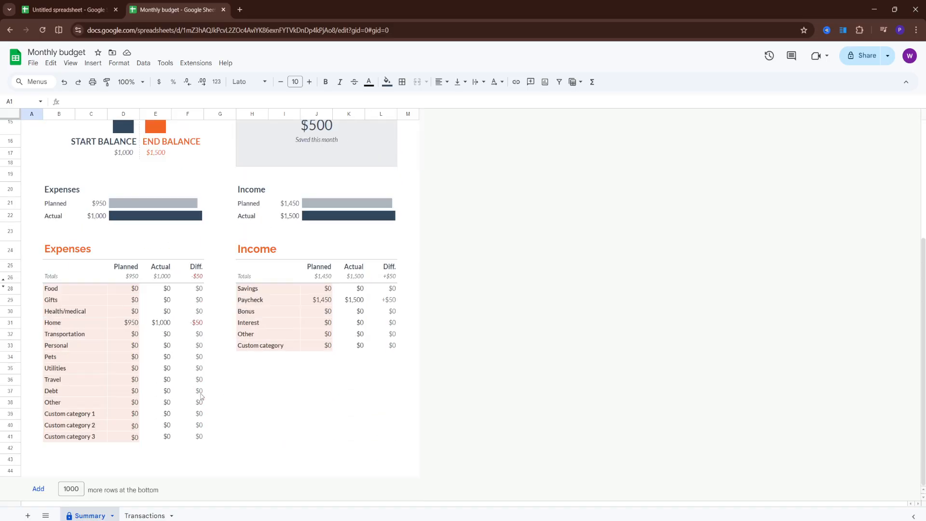
{"action": "left_click", "coordinate": [144, 515]}
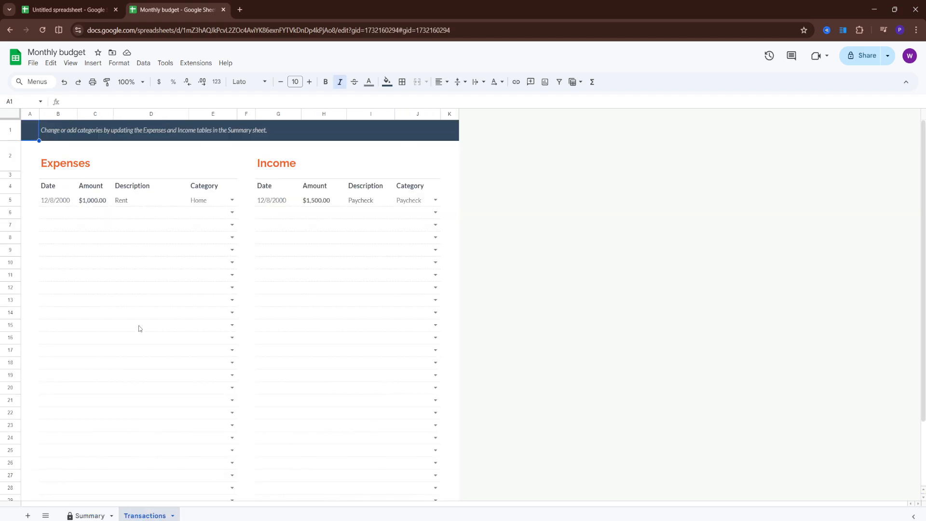
Examine the date, amount, description and category columns of the Expenses and Income tables on the Transactions sheet.
{"action": "left_click", "coordinate": [90, 515]}
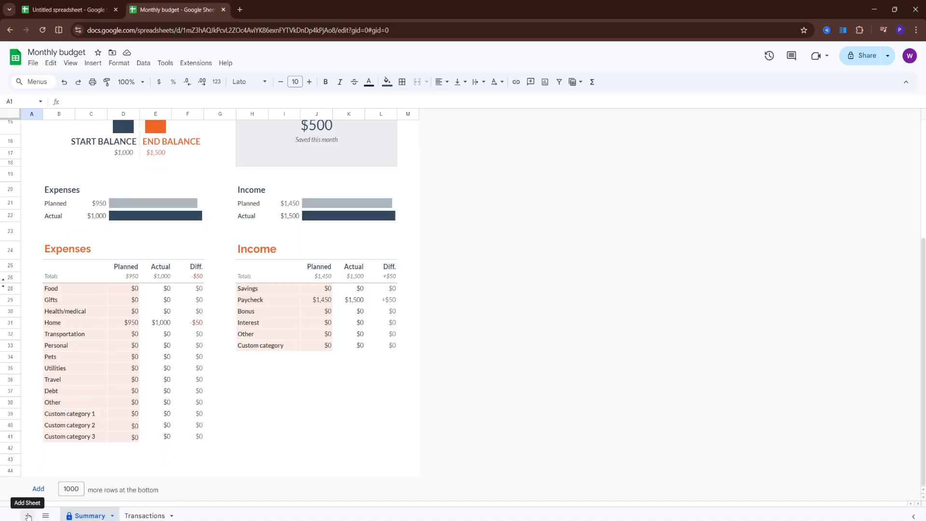
{"action": "left_click", "coordinate": [135, 516]}
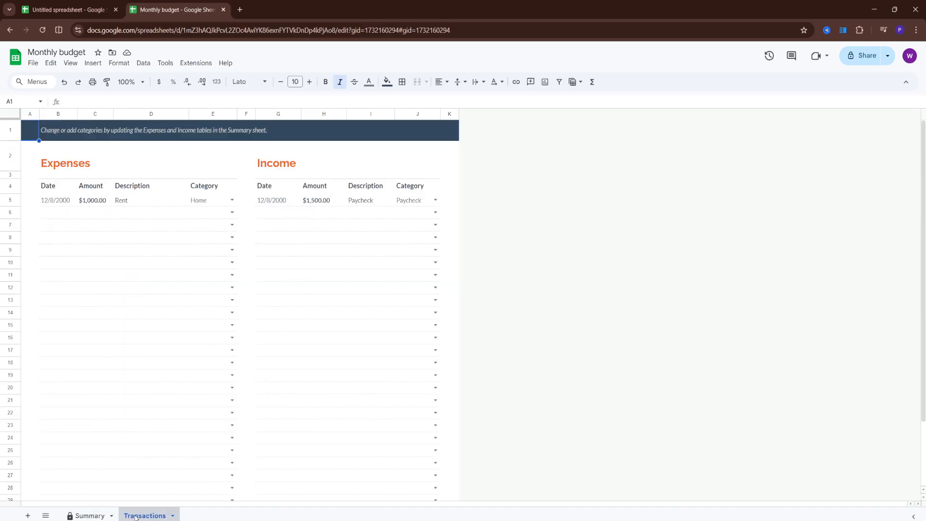
{"action": "left_click", "coordinate": [65, 212]}
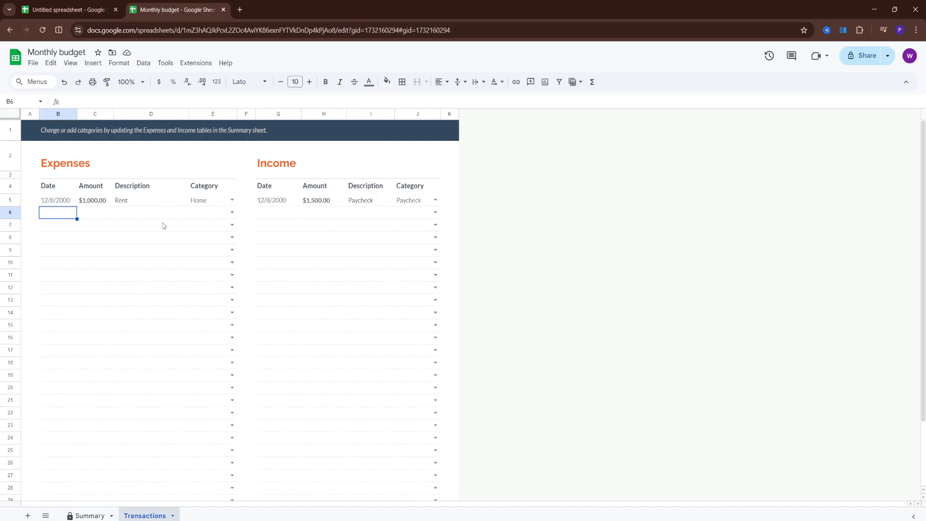
{"action": "left_click", "coordinate": [174, 215]}
{"action": "left_click", "coordinate": [47, 211]}
{"action": "left_click", "coordinate": [87, 215]}
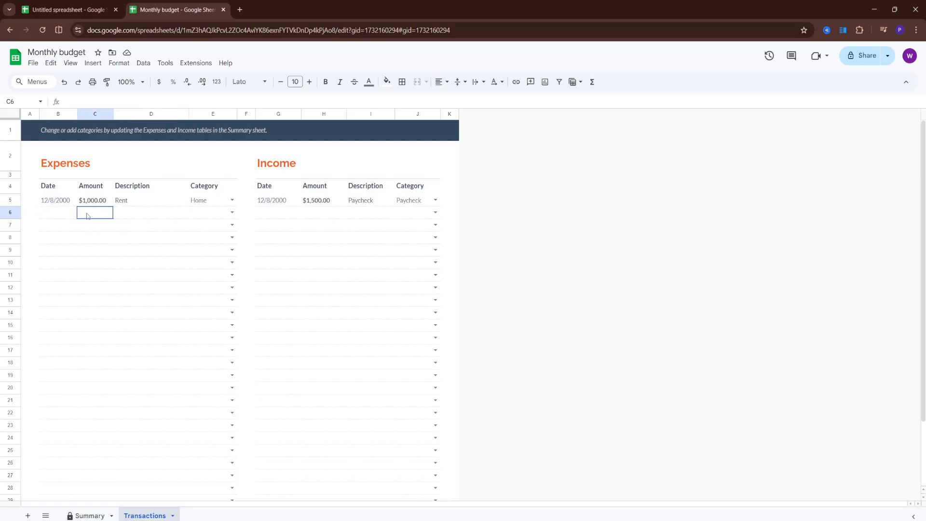
{"action": "left_click", "coordinate": [136, 217]}
{"action": "left_click", "coordinate": [199, 217]}
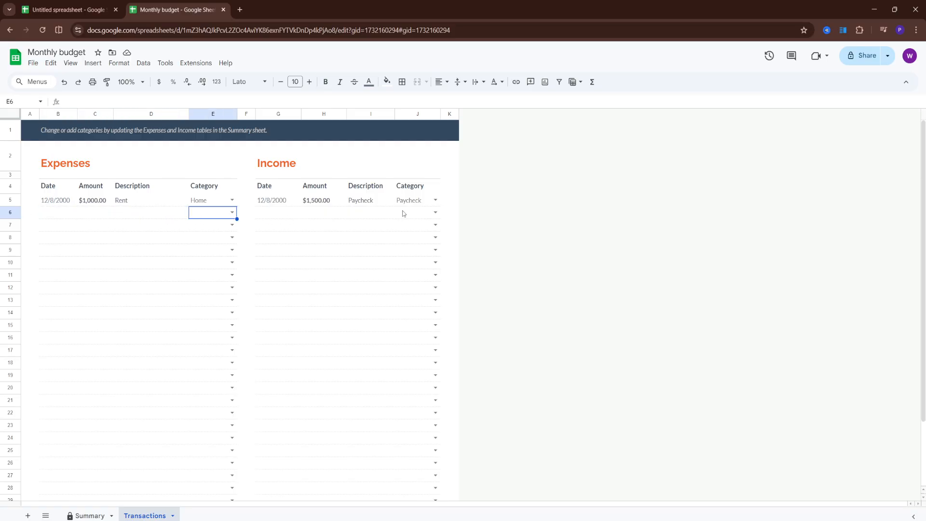
{"action": "left_click", "coordinate": [274, 216]}
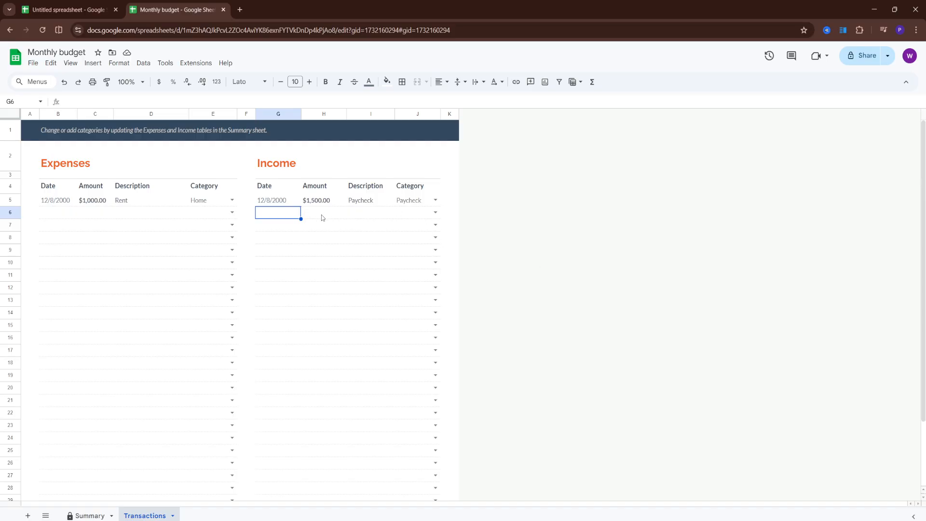
{"action": "scroll", "coordinate": [320, 248], "scroll_direction": "down", "scroll_amount": 2}
{"action": "scroll", "coordinate": [307, 331], "scroll_direction": "up", "scroll_amount": 2}
Return to the Summary sheet and review its balance chart, savings figures and the planned versus actual Expenses and Income tables.
{"action": "left_click", "coordinate": [92, 514]}
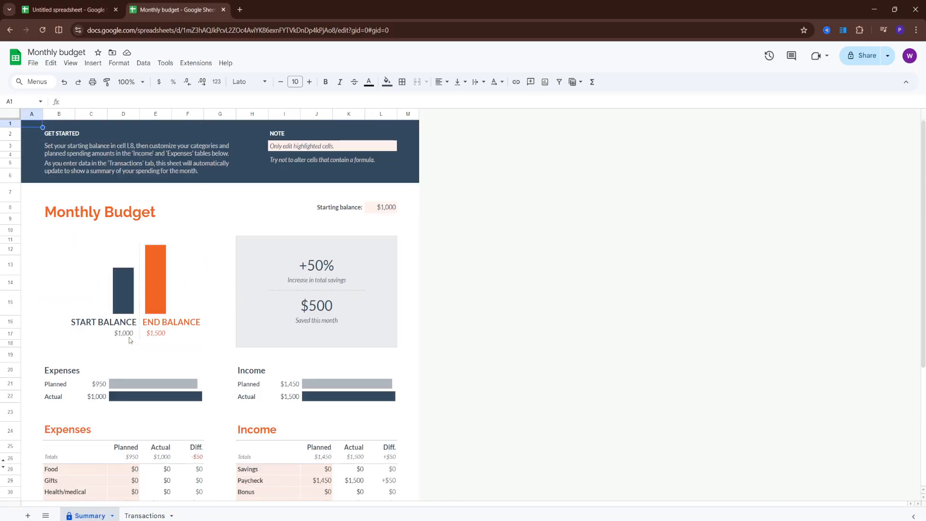
{"action": "scroll", "coordinate": [145, 146], "scroll_direction": "down", "scroll_amount": 3}
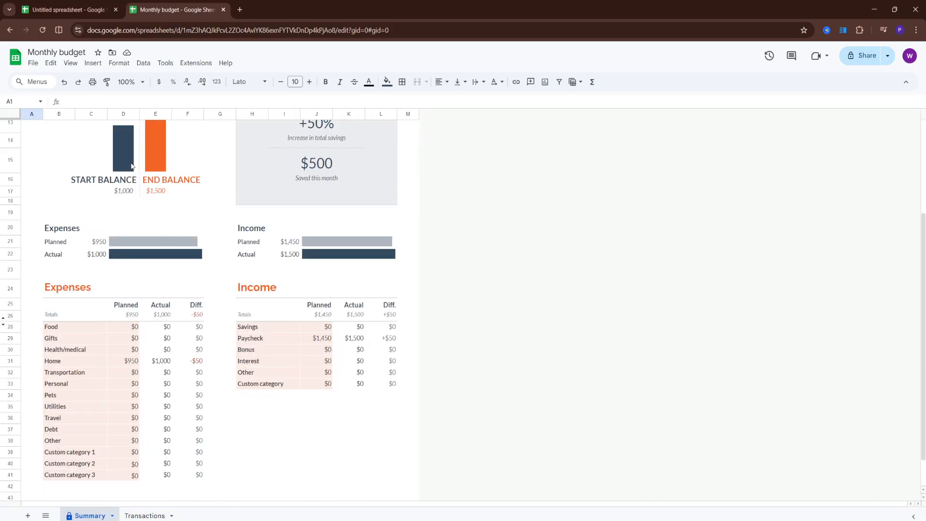
{"action": "scroll", "coordinate": [300, 244], "scroll_direction": "up", "scroll_amount": 2}
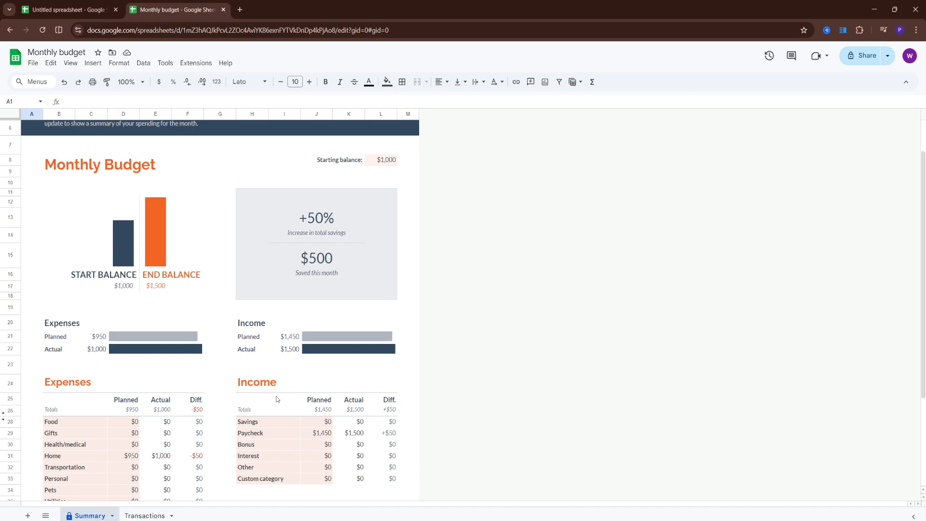
{"action": "scroll", "coordinate": [269, 263], "scroll_direction": "down", "scroll_amount": 3}
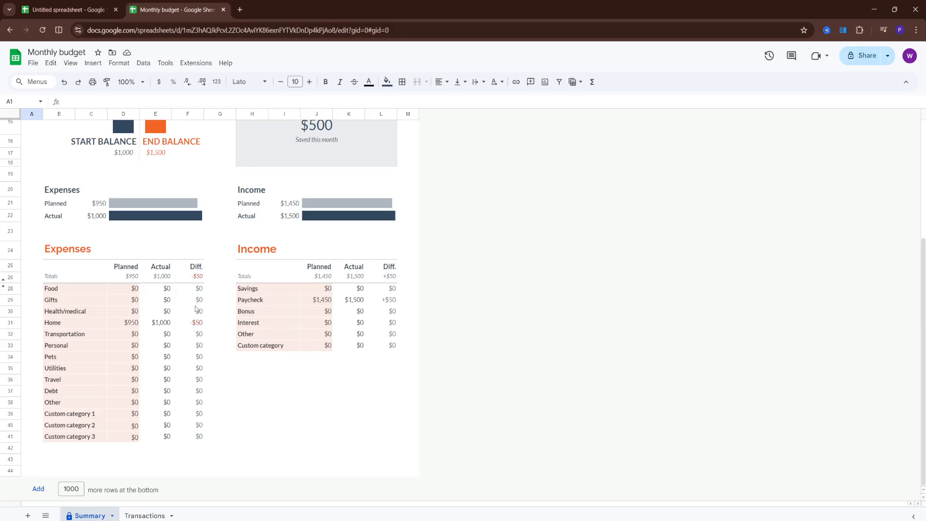
{"action": "scroll", "coordinate": [196, 308], "scroll_direction": "up", "scroll_amount": 5}
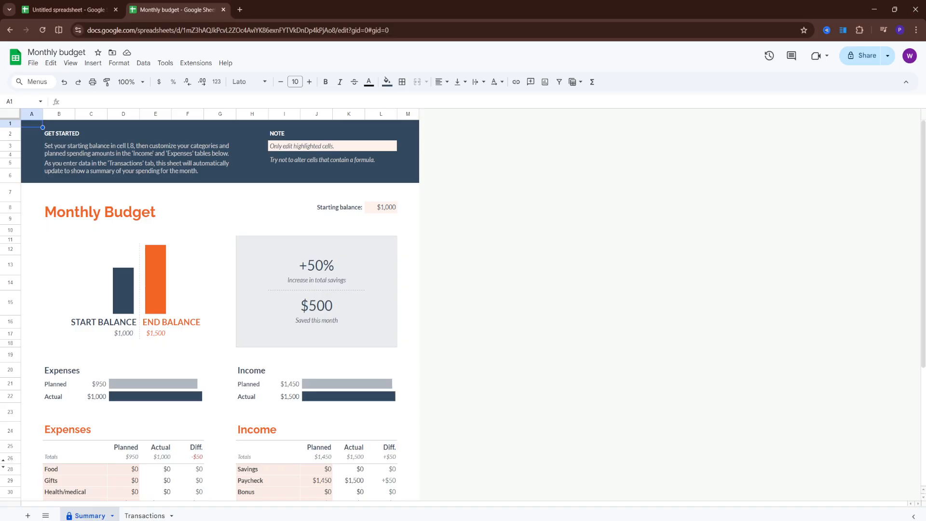